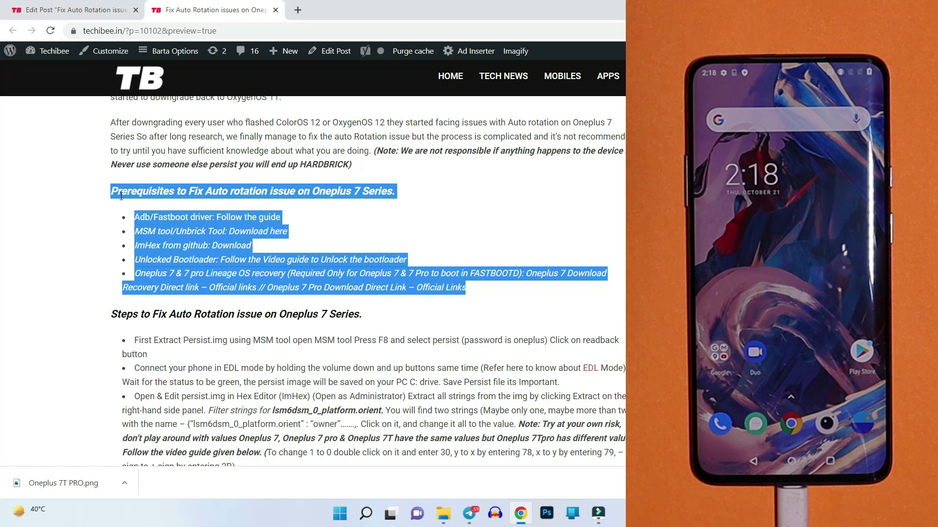
Step: Clear the highlighted Prerequisites text in the Techibee auto-rotation article
left_click(404, 226)
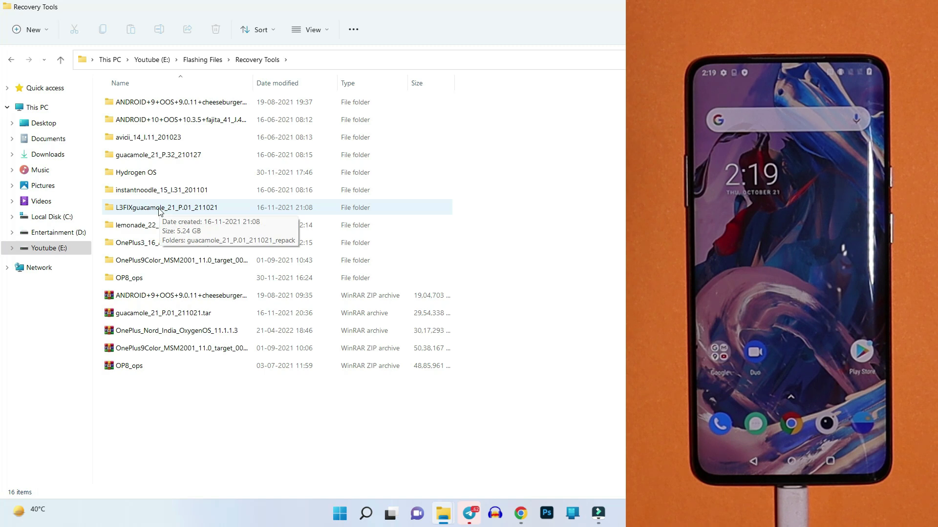
Step: Open L3FIXguacamole_21_P.01_211021, then its repack folder, and select MsmDownloadTool V4.0
double_click(158, 211)
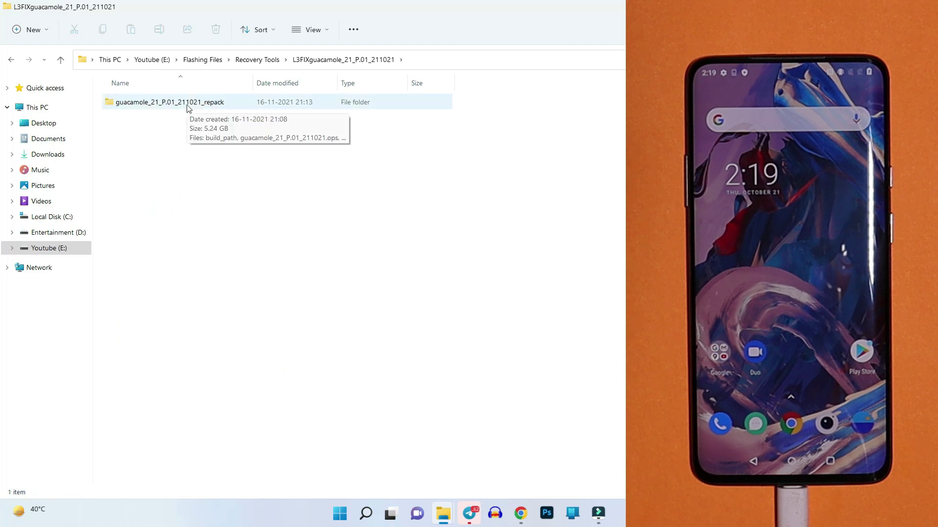
double_click(188, 104)
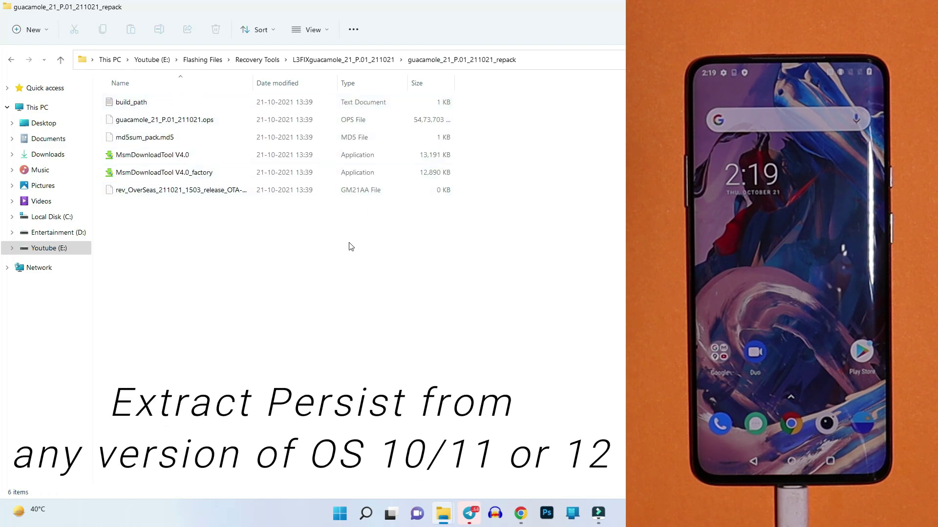
left_click(168, 159)
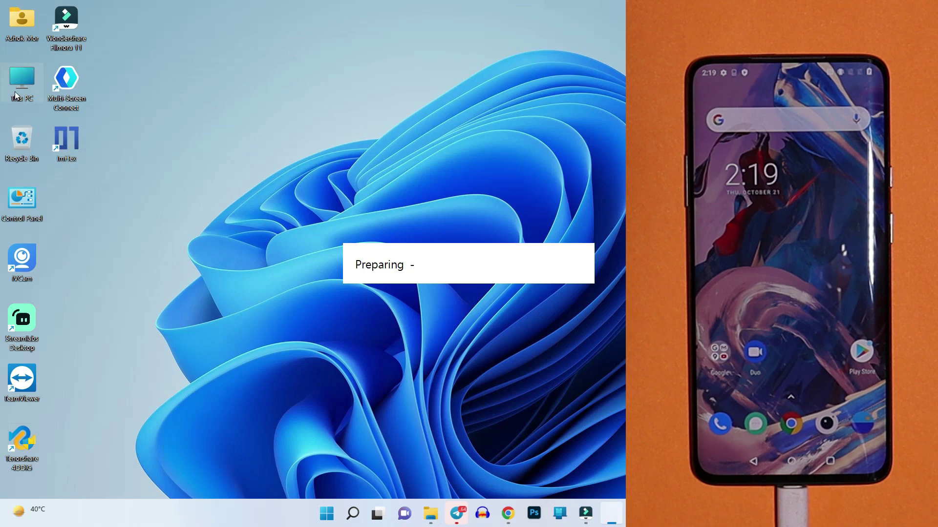
Step: Open the adb folder on Local Disk (C:) in a new This PC window and reposition MsmDownloadTool
double_click(17, 96)
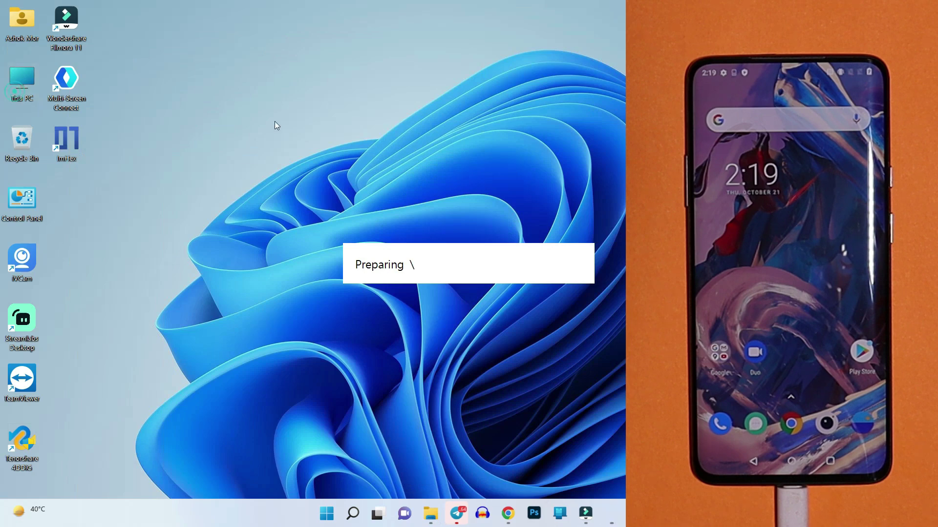
double_click(206, 249)
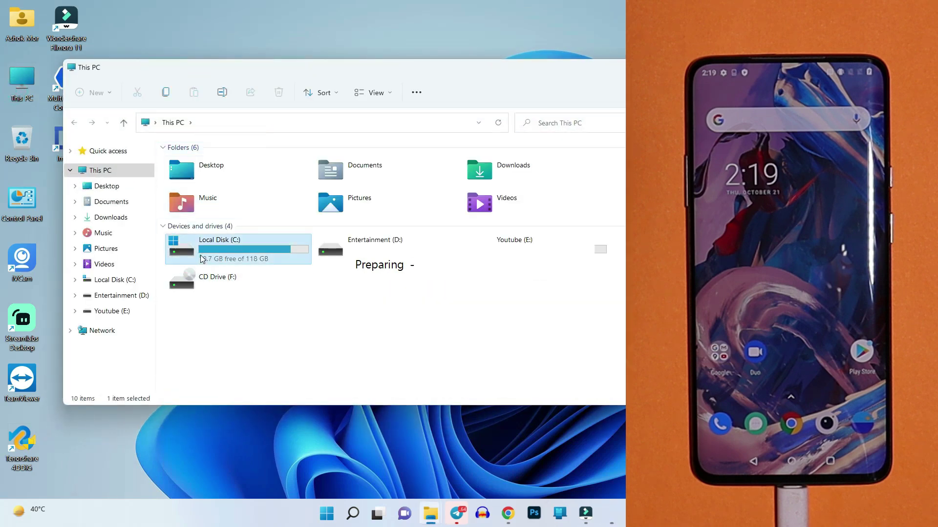
double_click(208, 244)
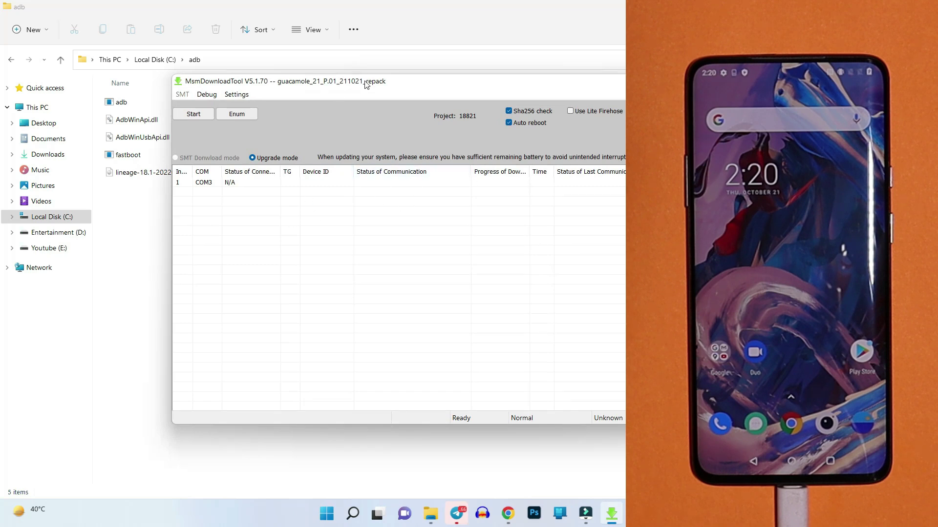
left_click_drag(366, 85, 396, 64)
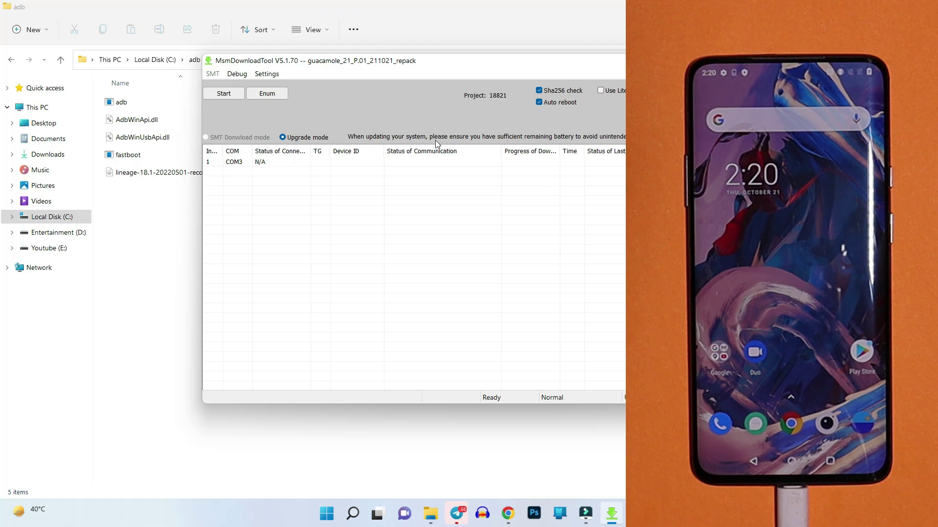
Step: Choose the persist partition for Firehose readback, enter the readback password, and start Read Back
key("F8")
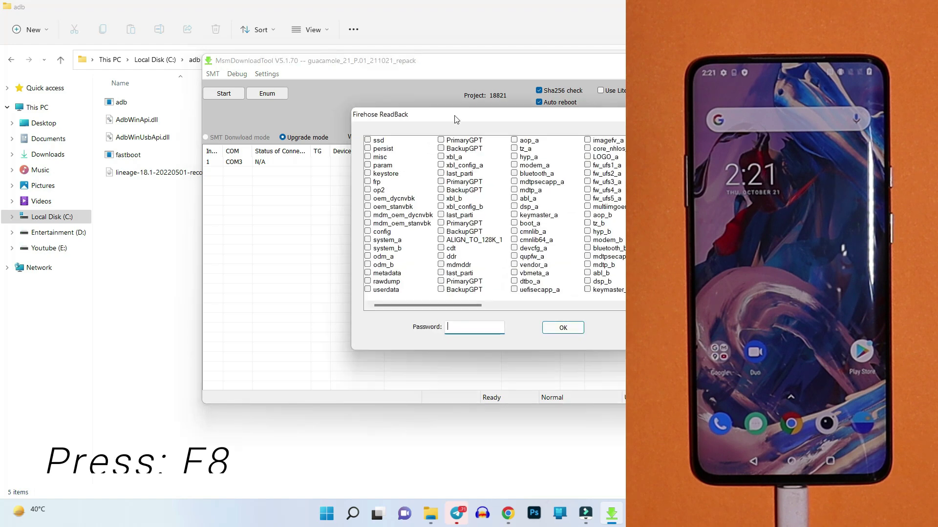
left_click(368, 149)
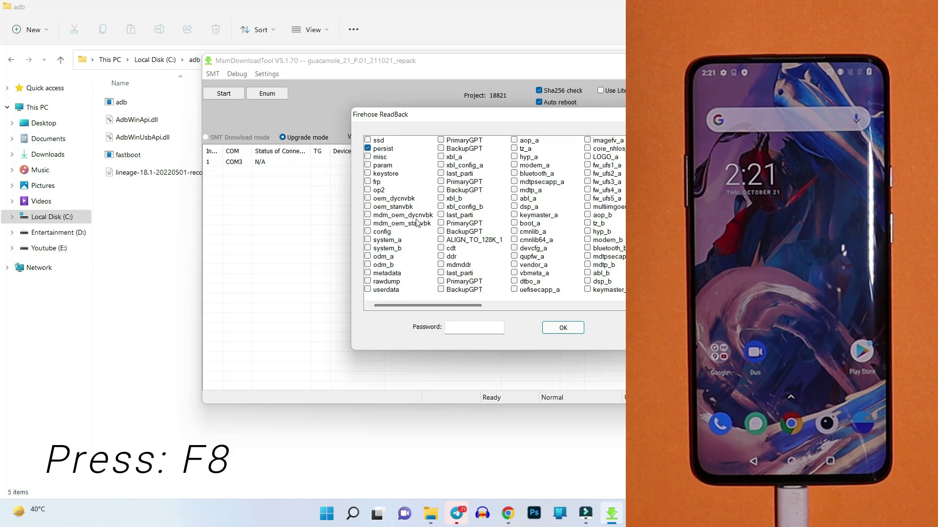
left_click(474, 329)
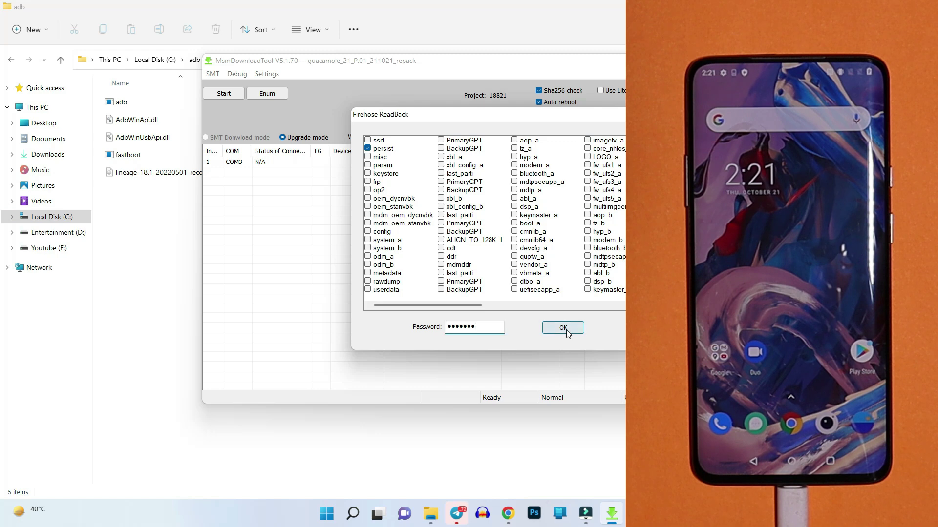
left_click(564, 329)
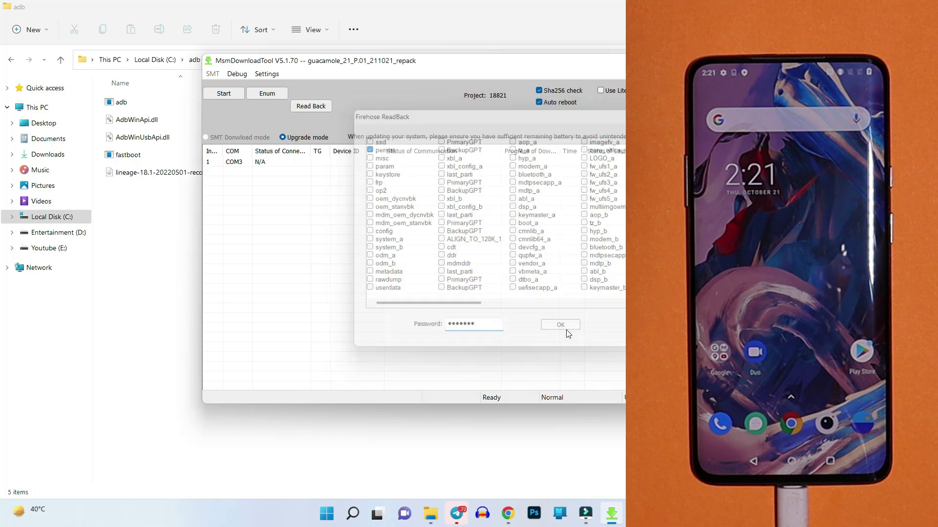
left_click(310, 107)
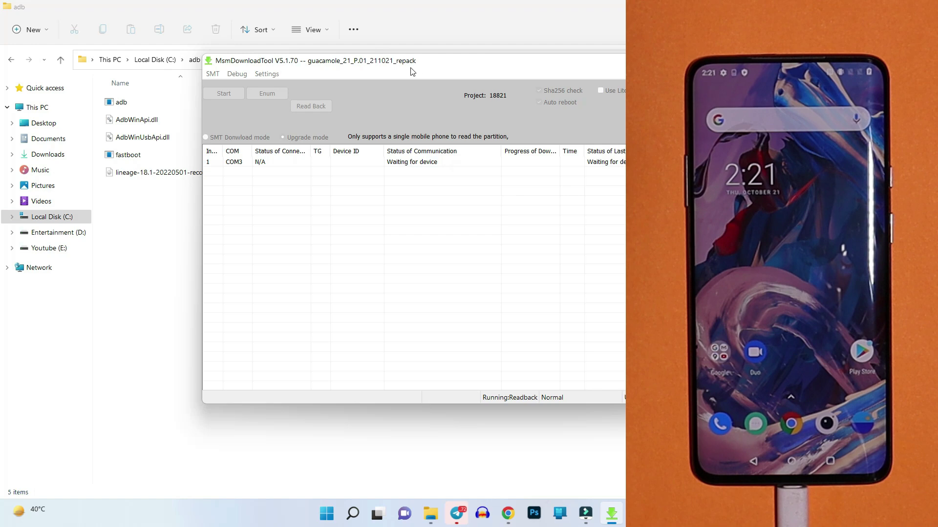
left_click_drag(349, 67, 406, 89)
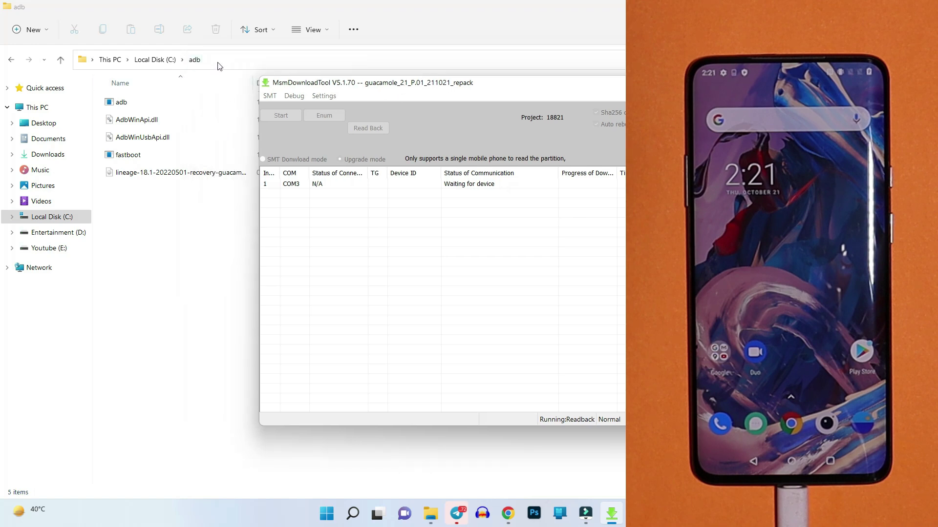
Step: Launch Command Prompt at C:\adb by typing cmd into the Explorer address bar
left_click(222, 62)
left_click(221, 60)
type("cmd")
key("Return")
left_click(393, 19)
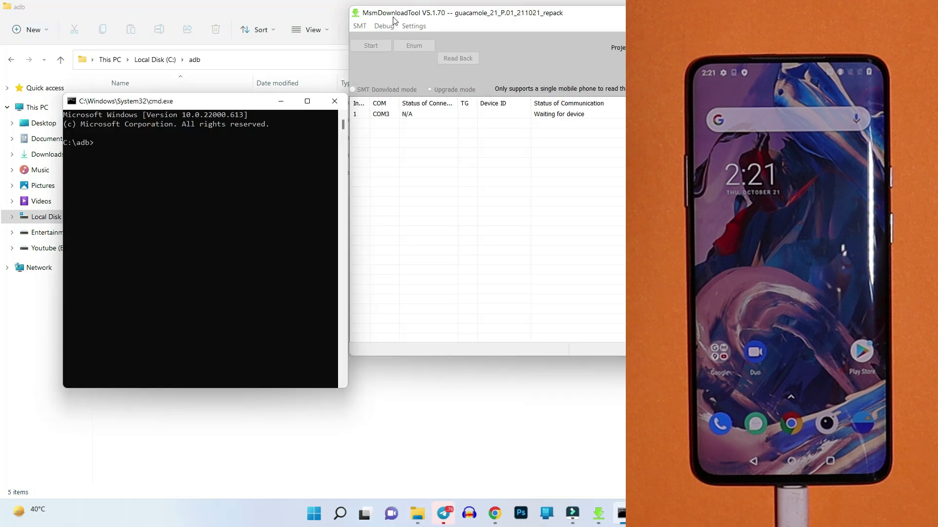
left_click(99, 145)
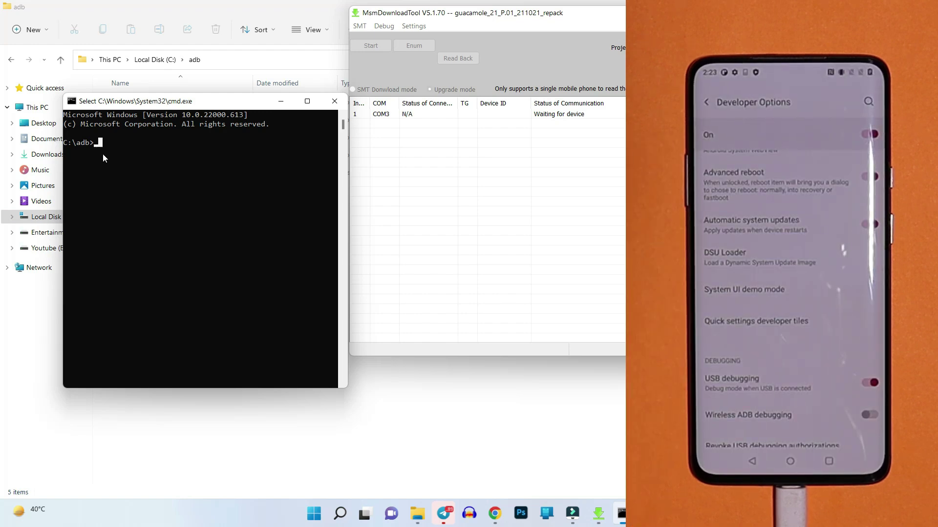
Step: Run 'adb devices', copy the phone's device ID, then run 'adb reboot edl'
type("adb")
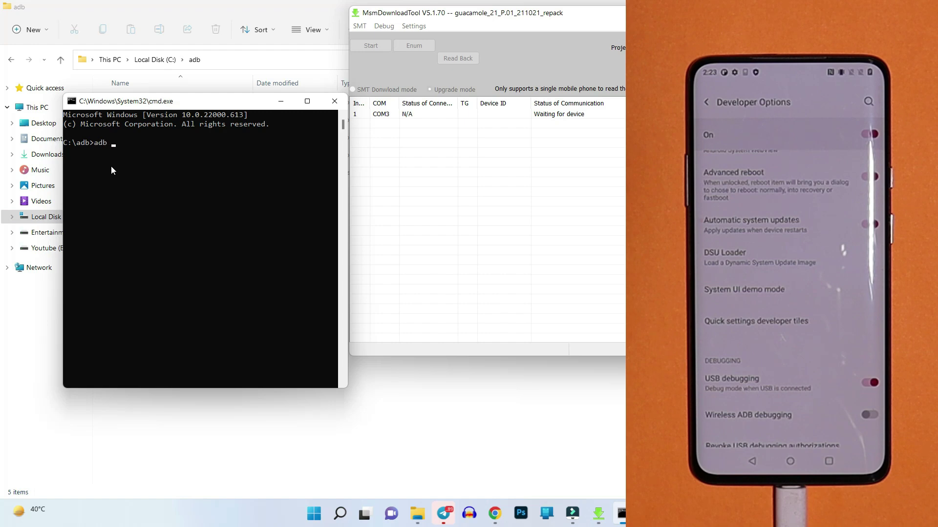
type(" devices")
key("Return")
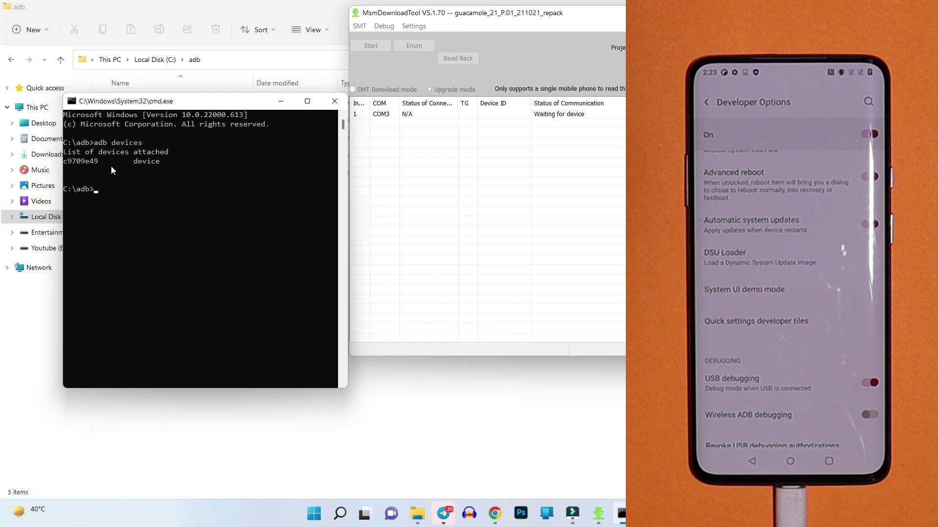
left_click_drag(65, 162, 97, 162)
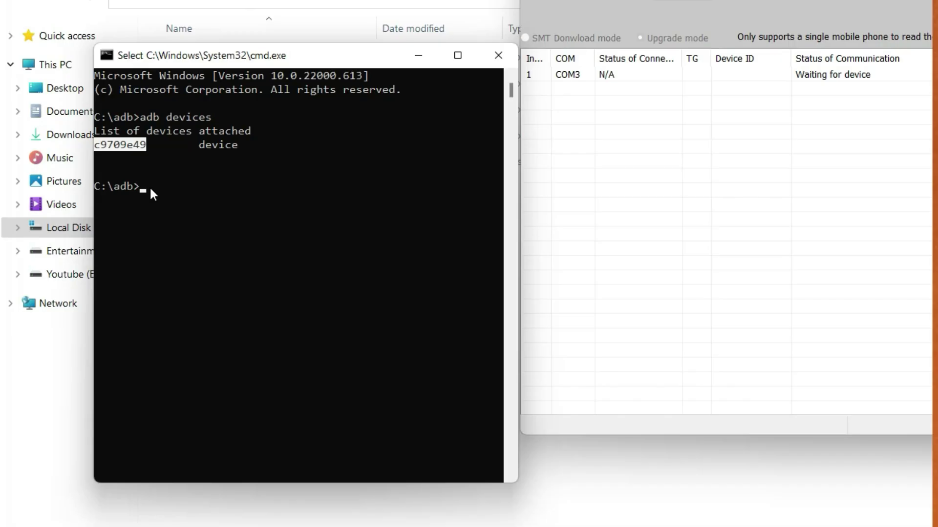
type("adb reboot ")
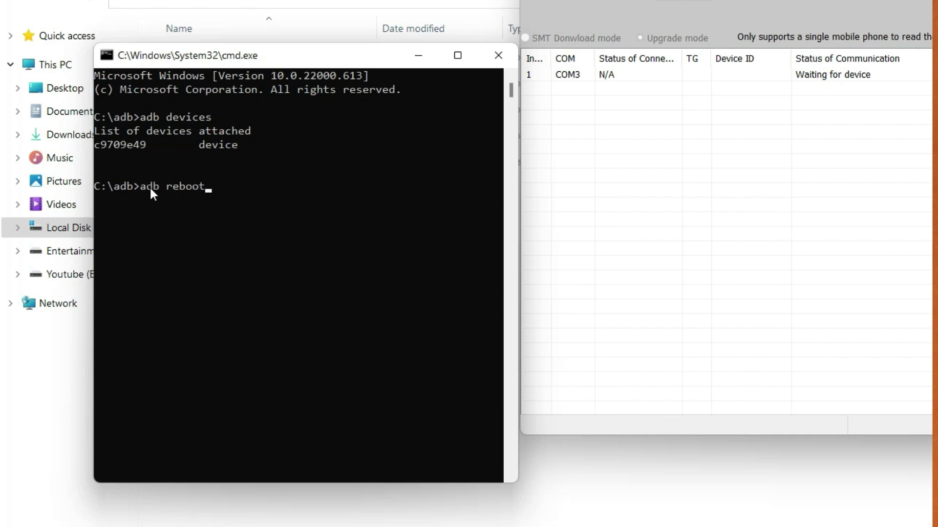
type("edl")
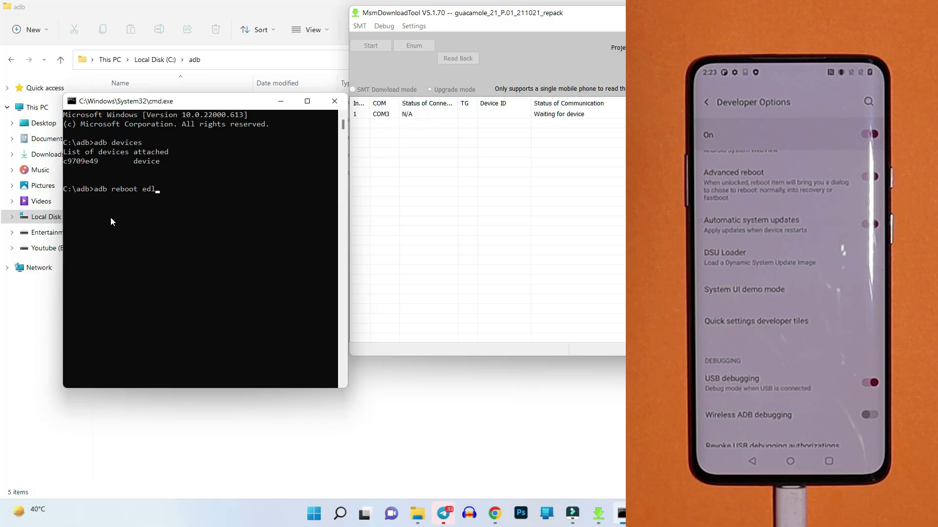
key("Return")
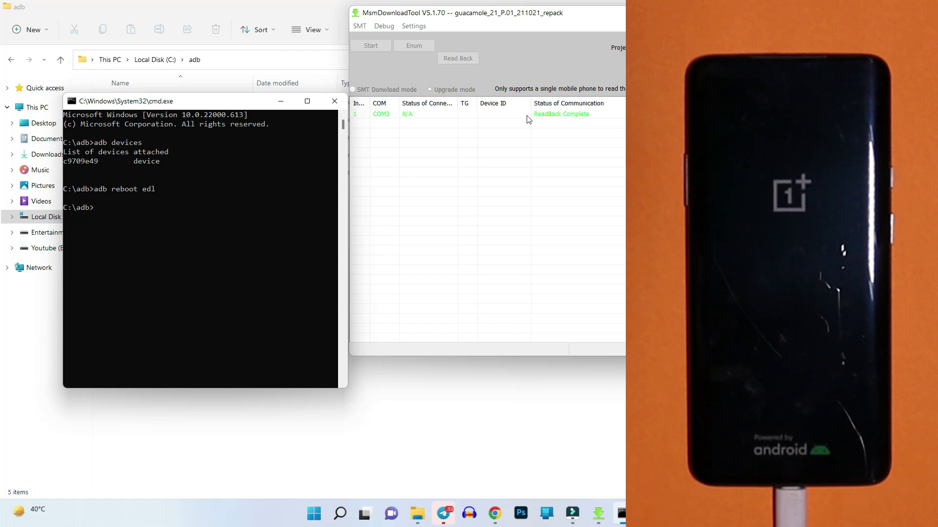
Step: Minimize Command Prompt, exit MsmDownloadTool after the readback, and start ImHex from the desktop
left_click(281, 102)
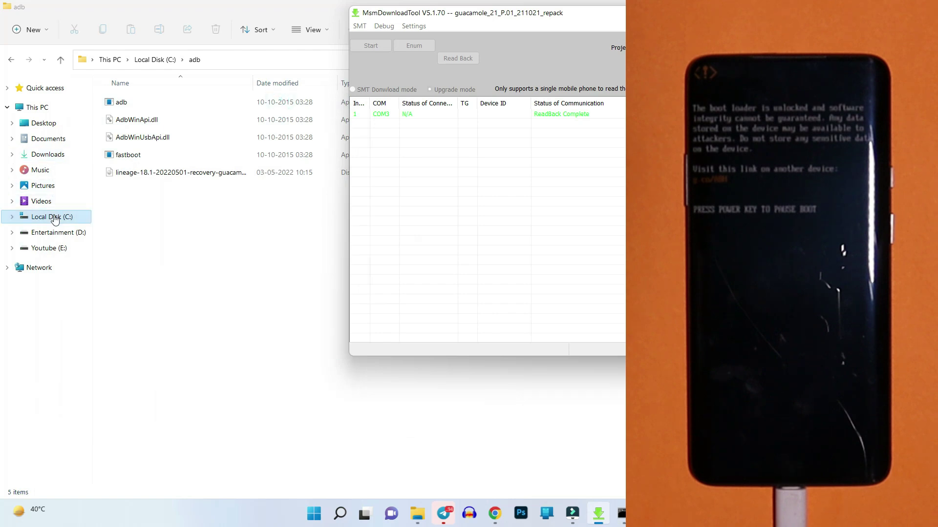
left_click(55, 219)
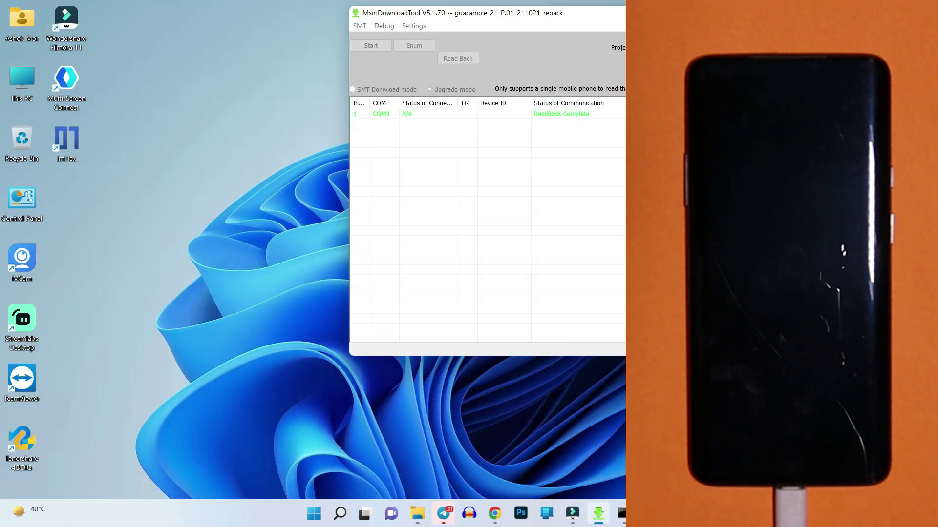
key("alt+F4")
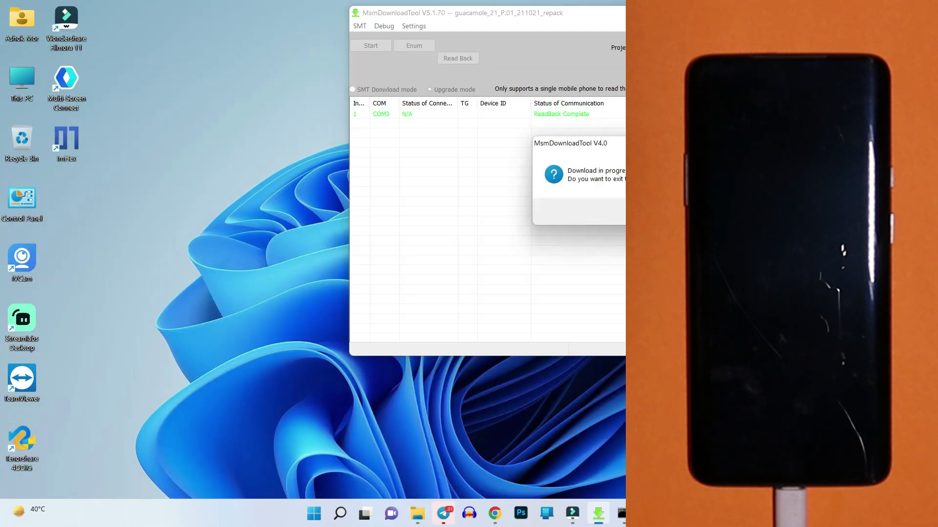
key("Return")
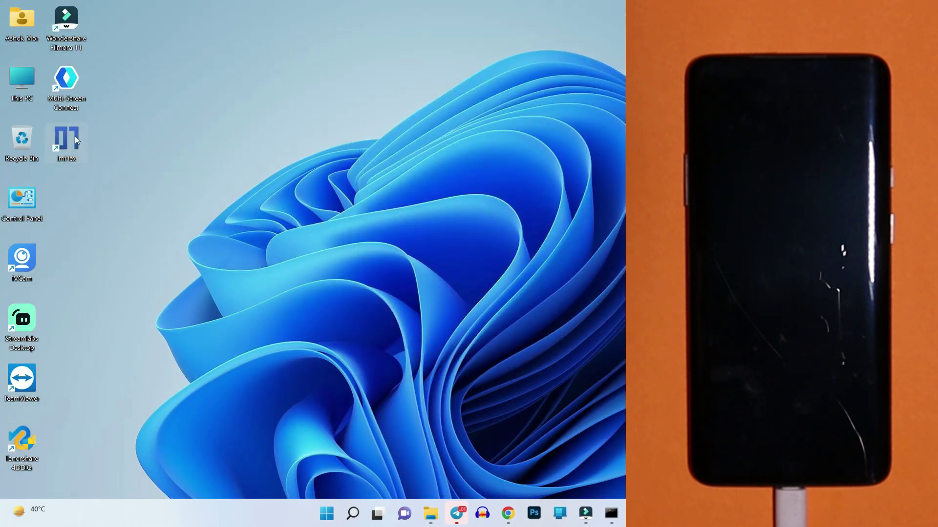
double_click(75, 143)
Step: Run ImHex as administrator and open persist.img from Local Disk (C:)
right_click(69, 143)
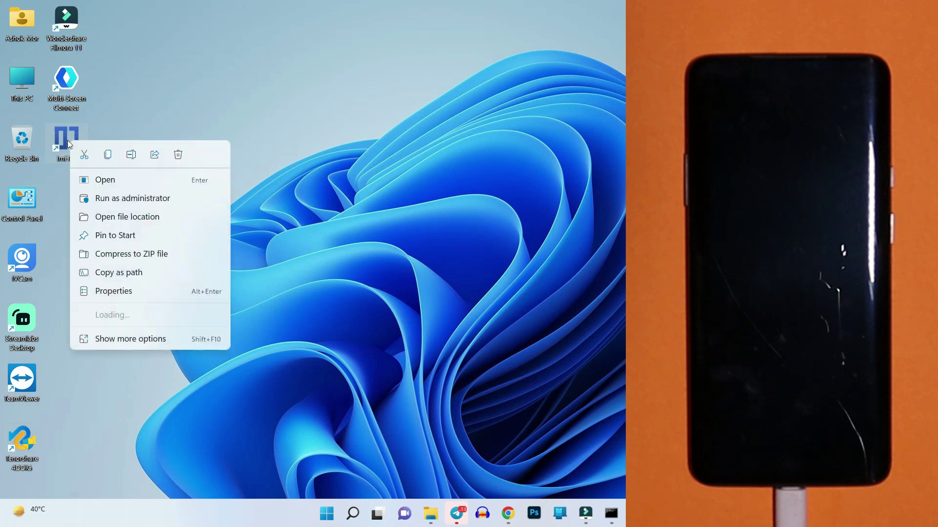
left_click(108, 198)
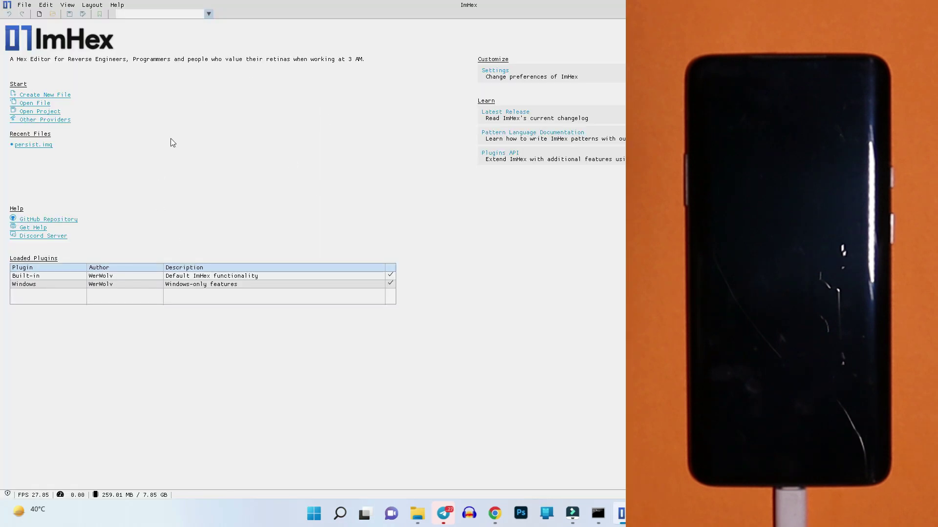
left_click(32, 104)
scroll(134, 186, "down", 1)
left_click(148, 200)
left_click(370, 262)
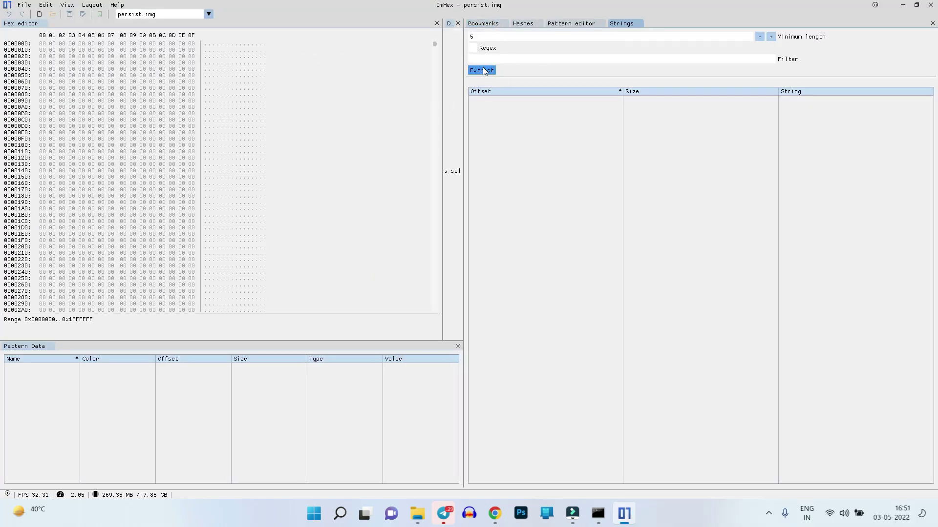
Step: Extract strings, filter them to lsm6dsm_0_platform.orient, and select the 0x00AC-size JSON entry
left_click(484, 71)
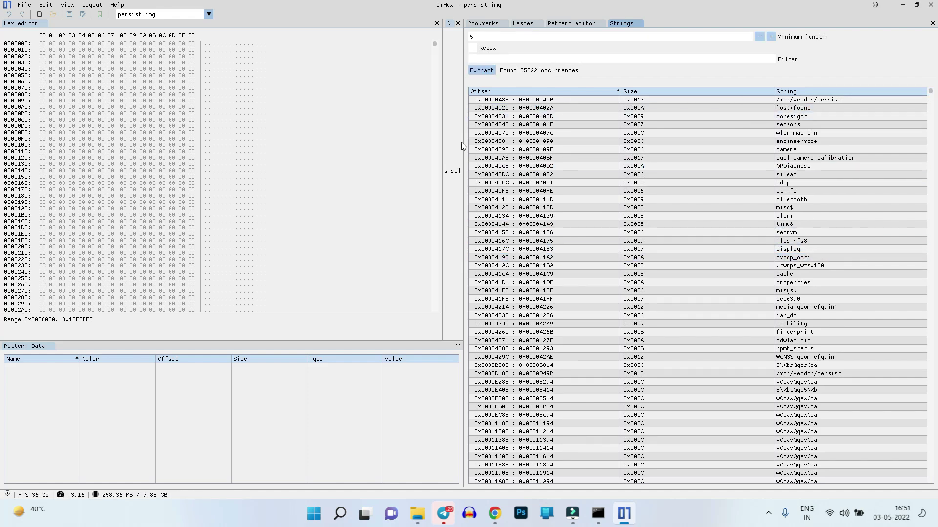
left_click(507, 60)
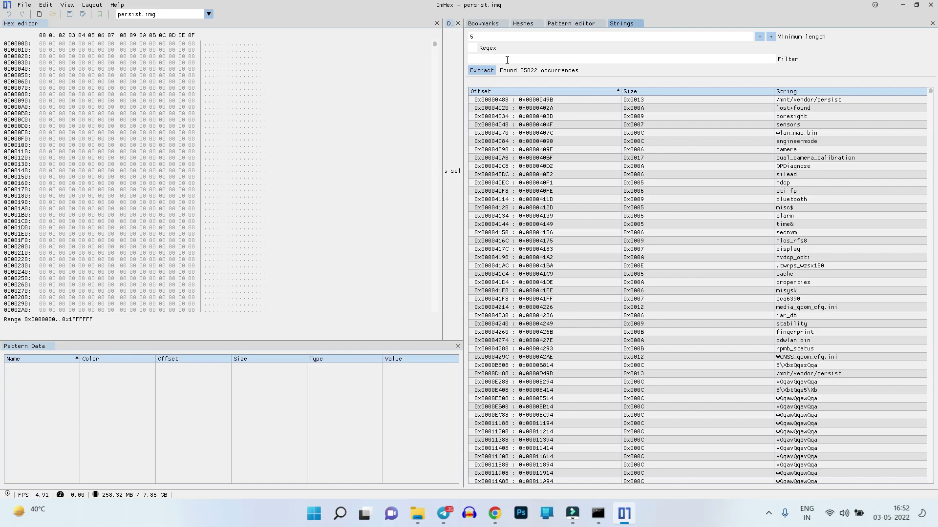
type("lsm6dsm_0_platform.orient")
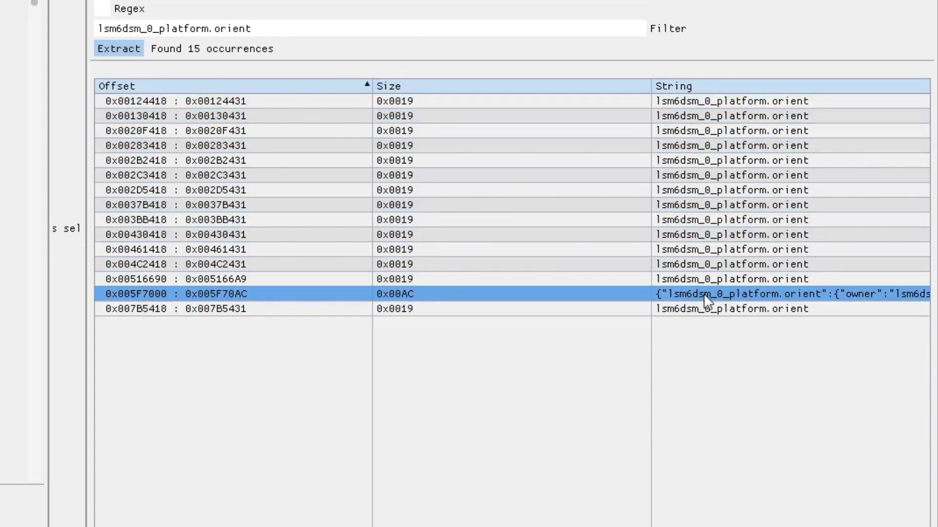
left_click(210, 292)
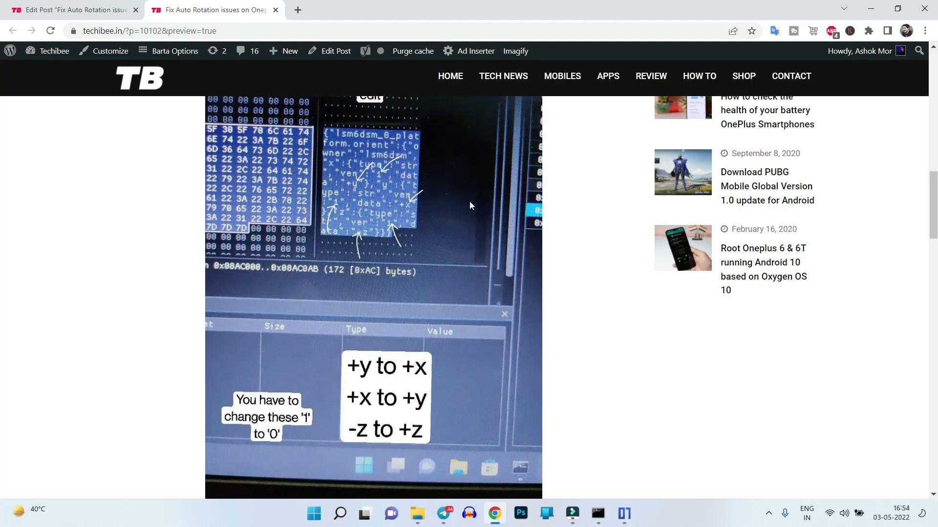
Step: Scroll the Techibee article to the OnePlus 7T Pro 'Values without FIX / Values with FIX' image
scroll(468, 192, "up", 3)
scroll(488, 248, "down", 6)
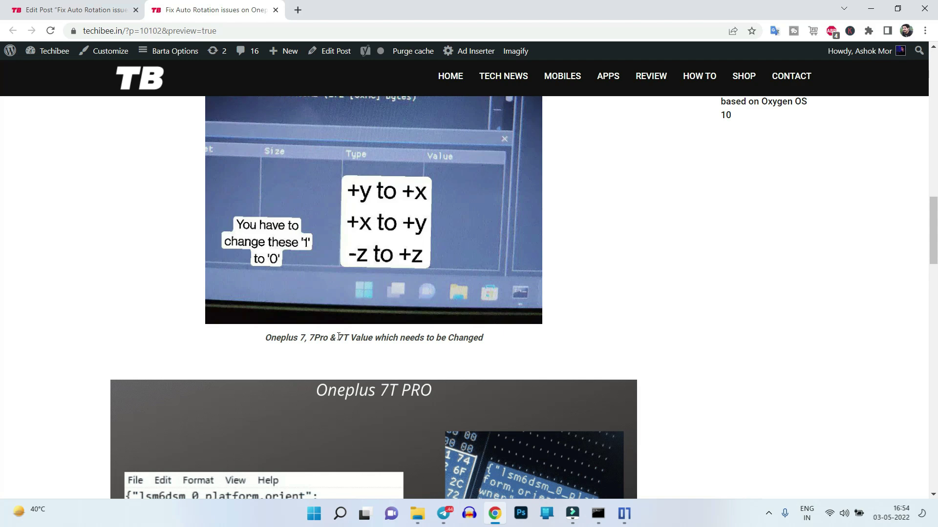
scroll(350, 341, "down", 4)
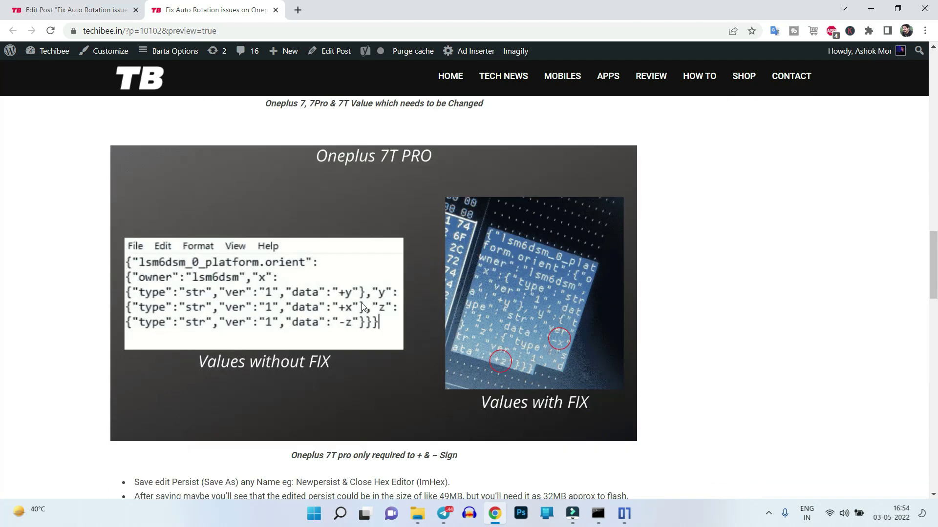
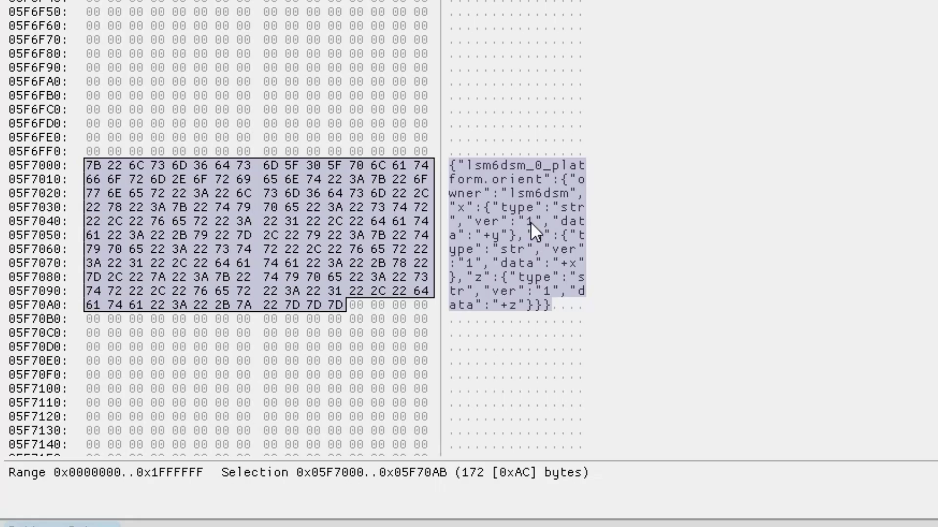
Step: Change the x entry's ver byte from 31 to 30 and its data byte from 79 to 78
left_click(530, 222)
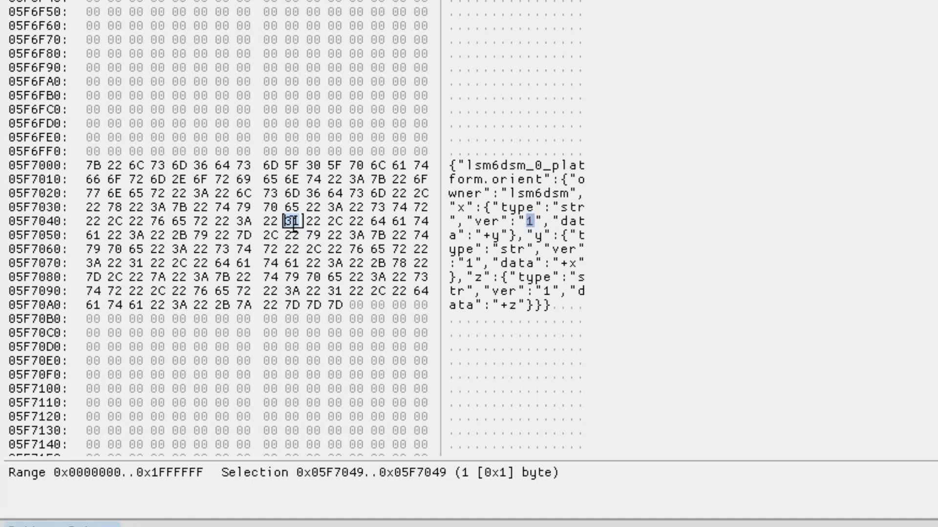
type("30")
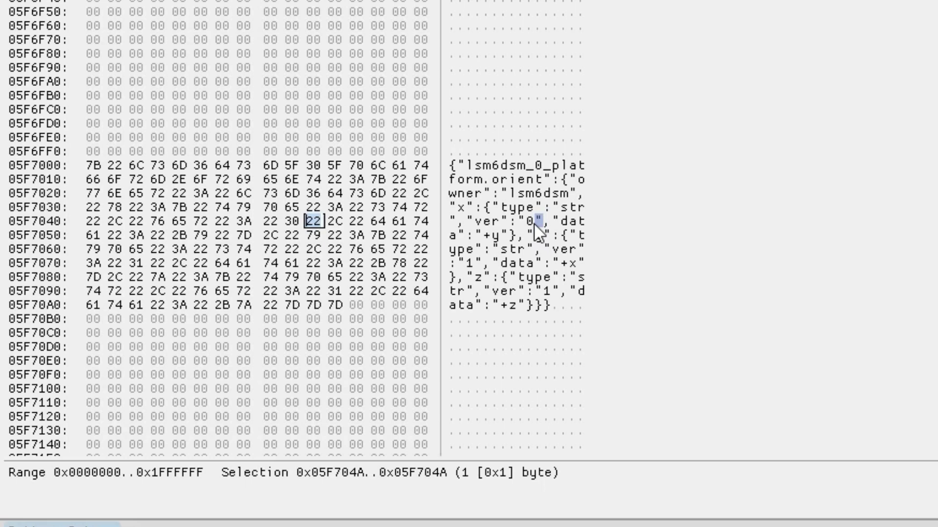
left_click(496, 236)
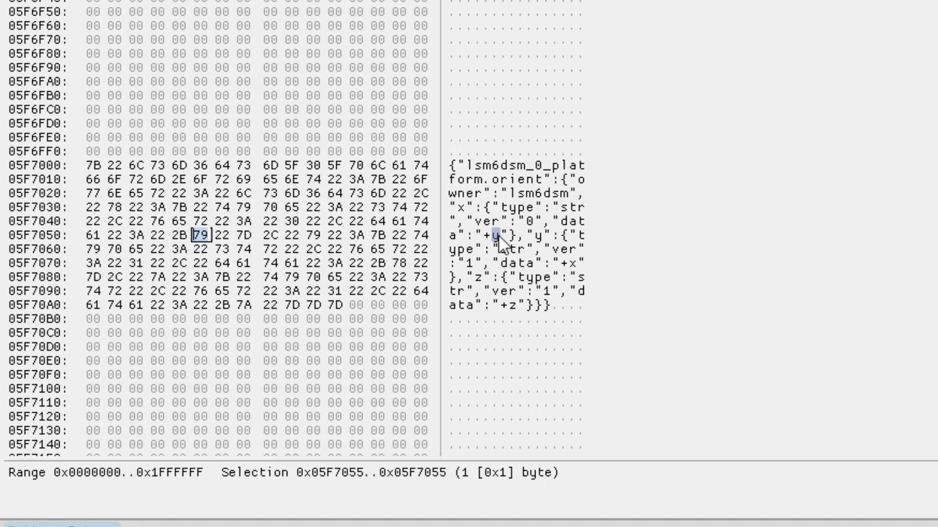
type("78")
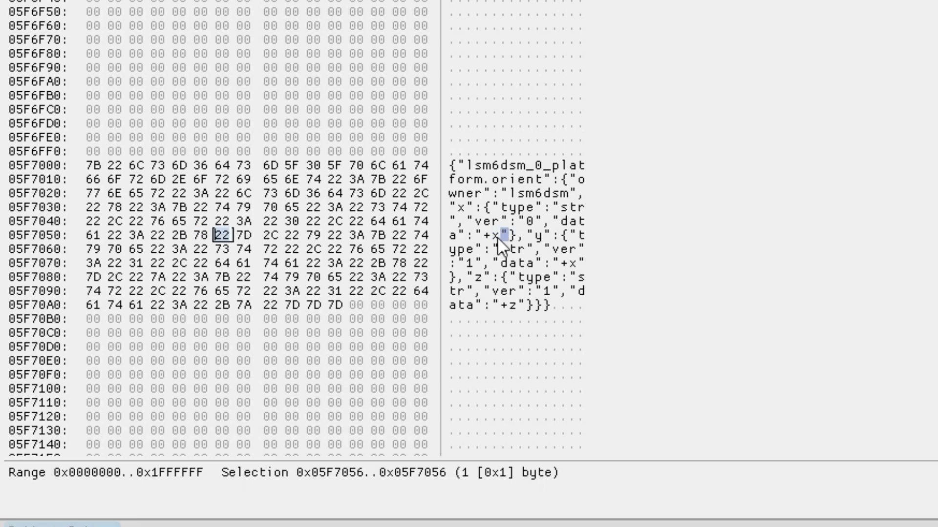
Step: Set the y and z ver bytes to 0 and change the y data to +y
left_click(472, 265)
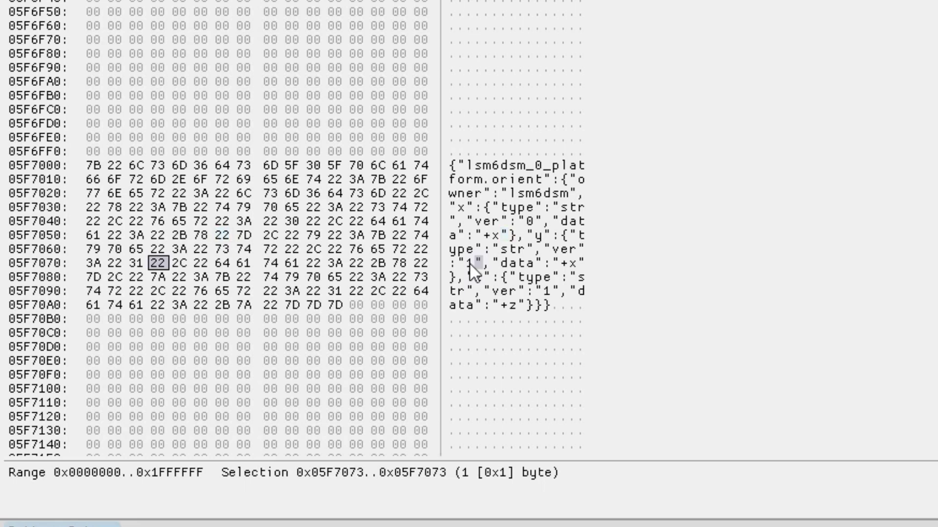
left_click(470, 263)
type("0")
left_click(570, 261)
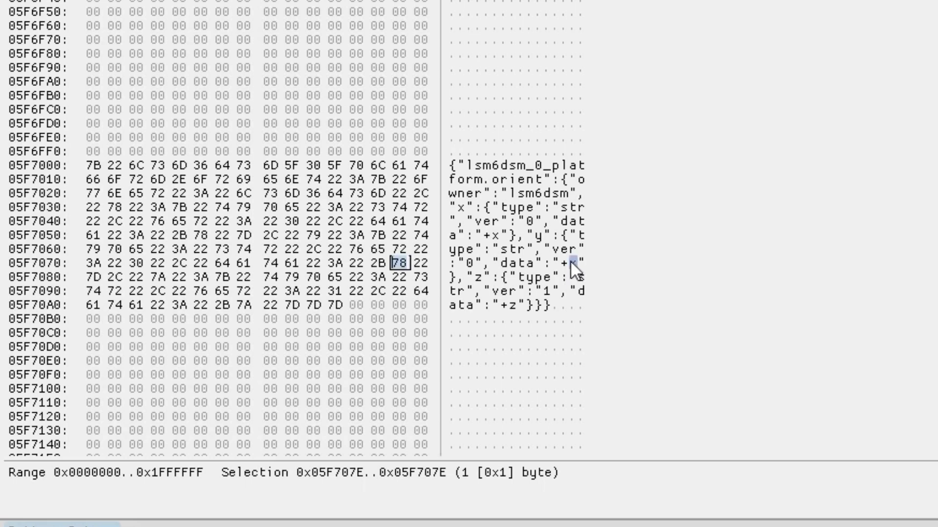
type("y")
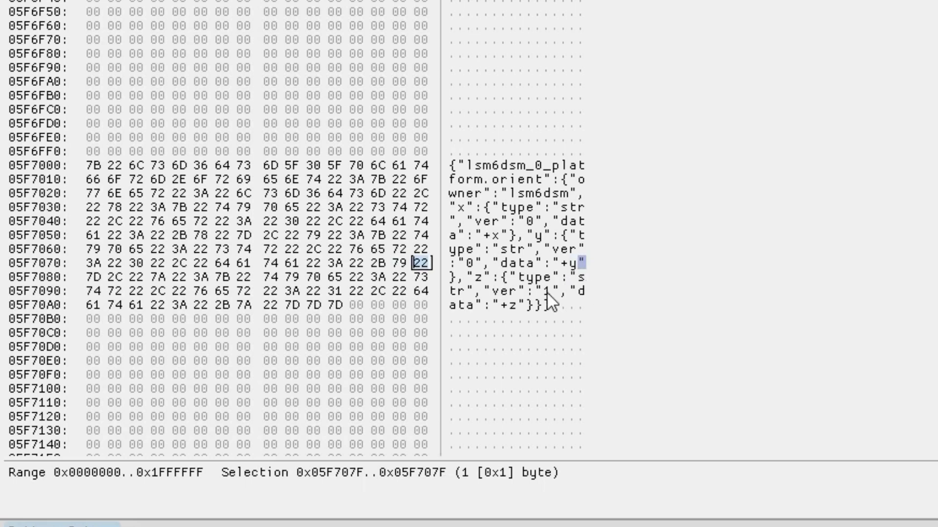
left_click(547, 293)
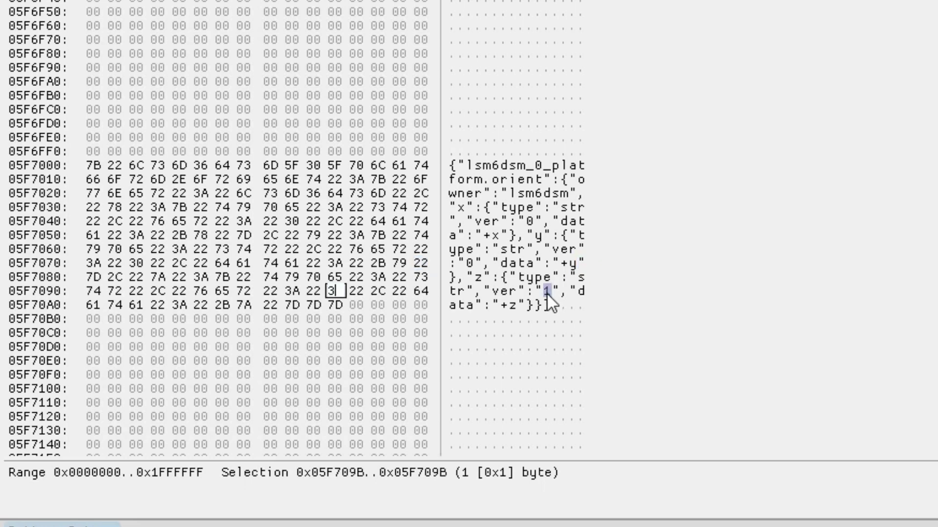
type("0")
left_click_drag(519, 306, 503, 306)
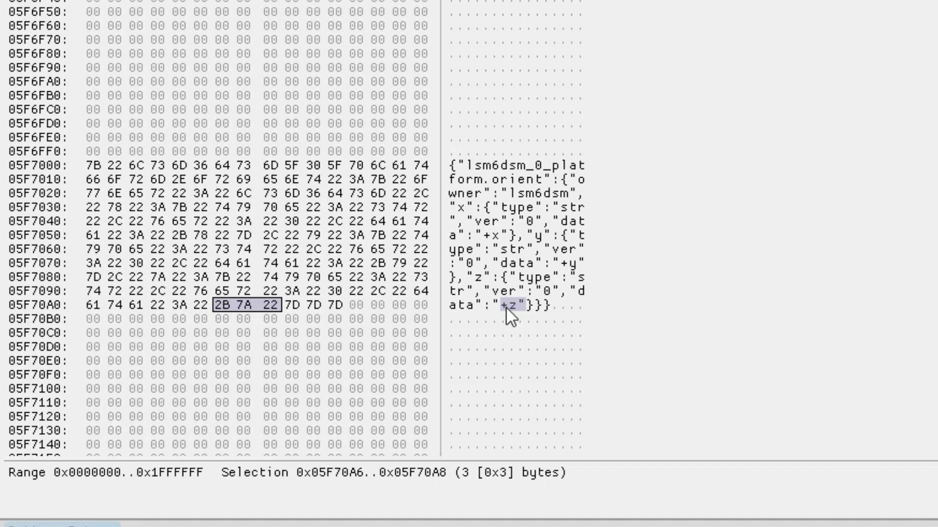
left_click(503, 306)
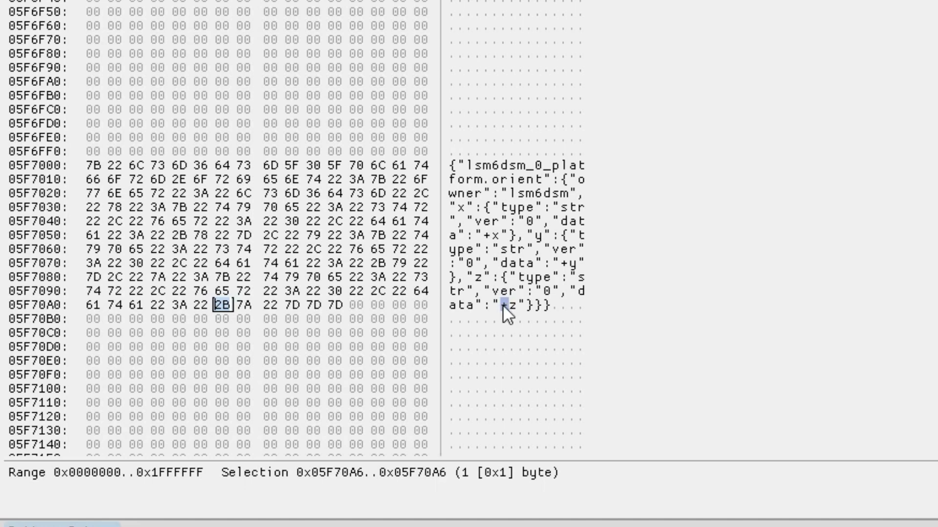
left_click(208, 306)
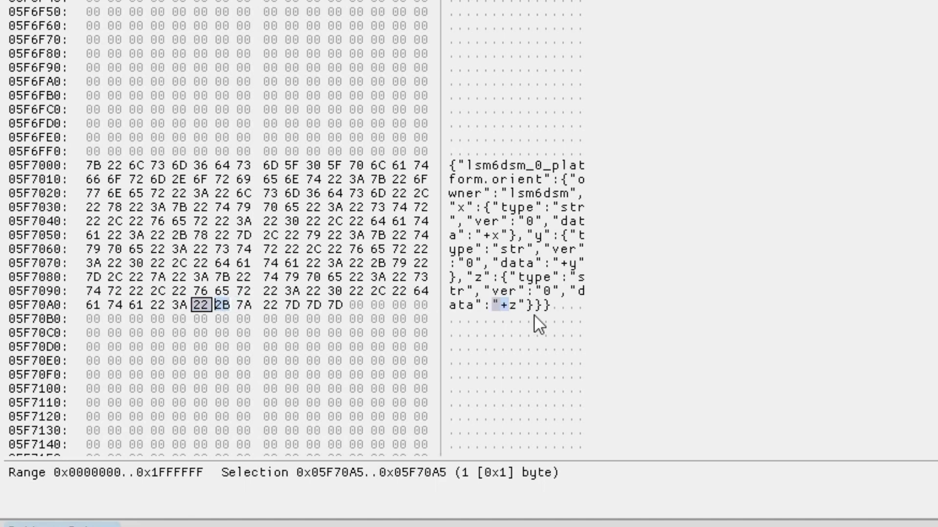
key("Right")
key("Right")
key("Left")
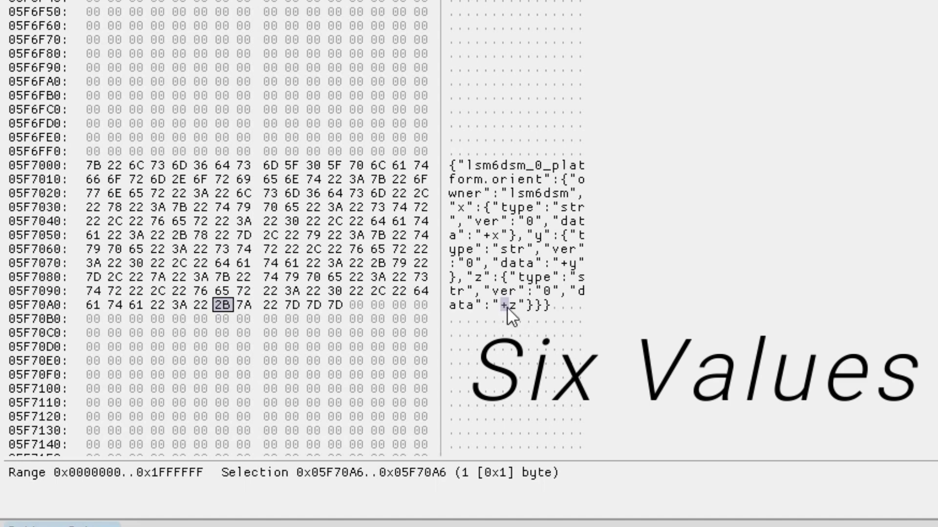
left_click_drag(502, 310, 513, 309)
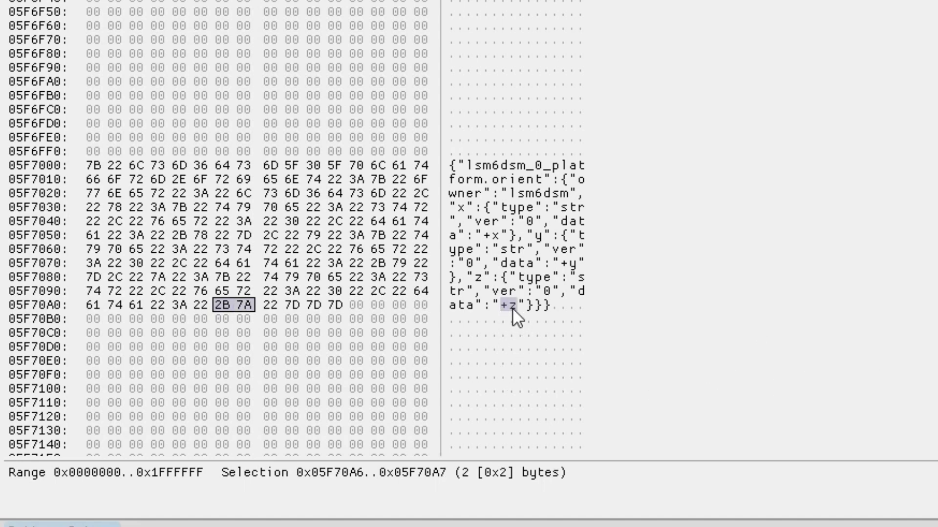
left_click(546, 293)
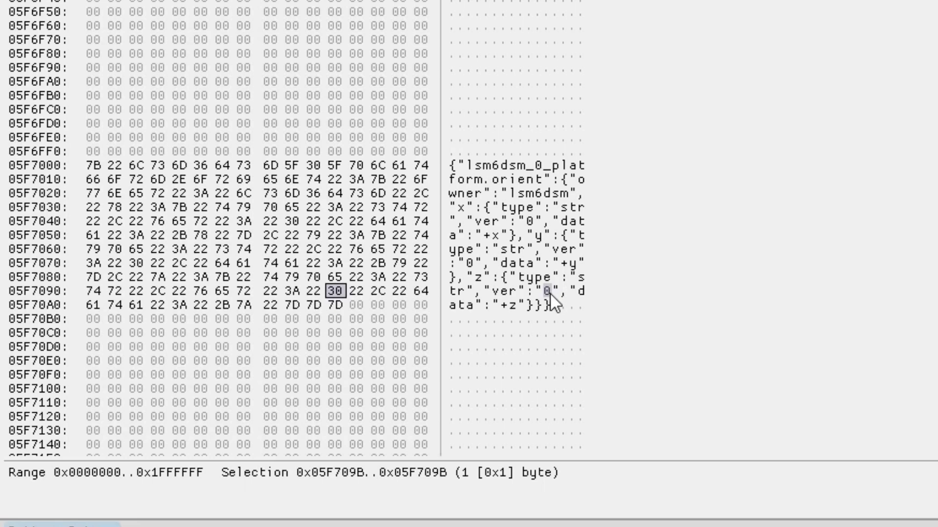
left_click(470, 264)
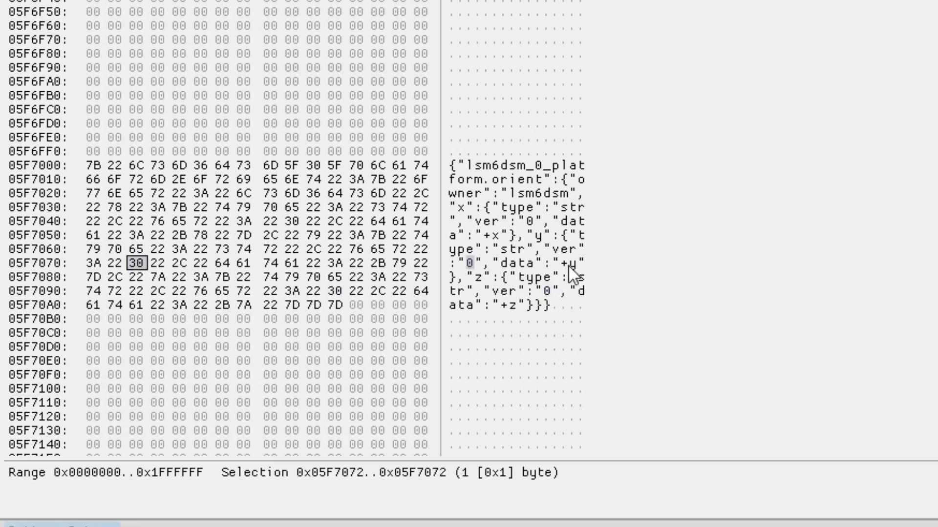
left_click(570, 265)
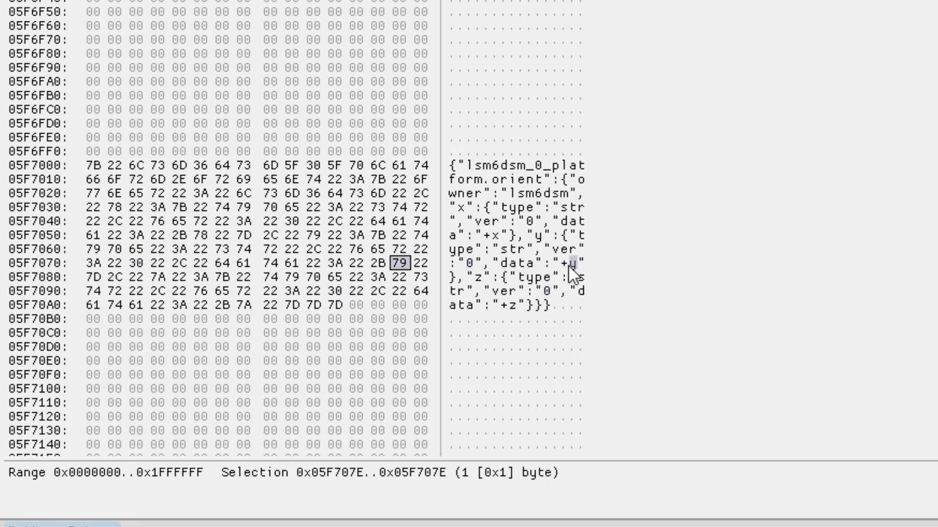
left_click(534, 223)
left_click(529, 223)
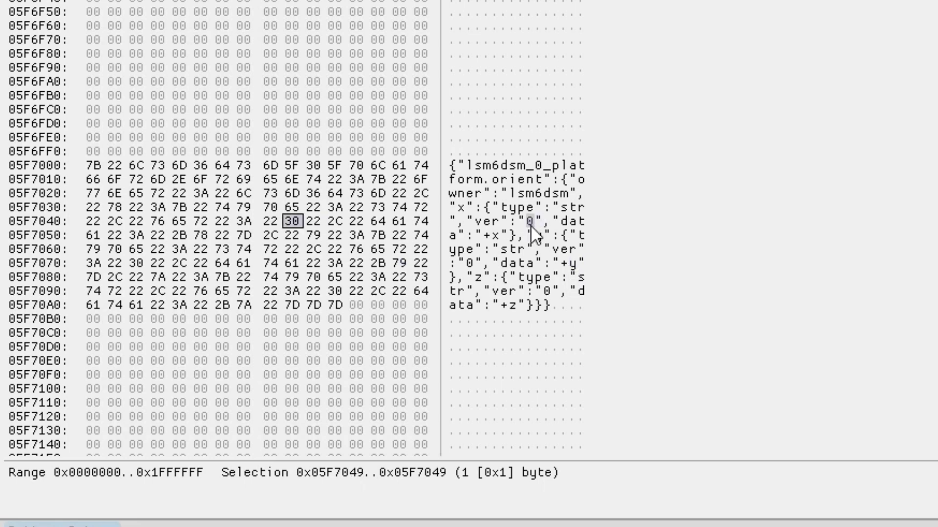
left_click(500, 237)
left_click(494, 236)
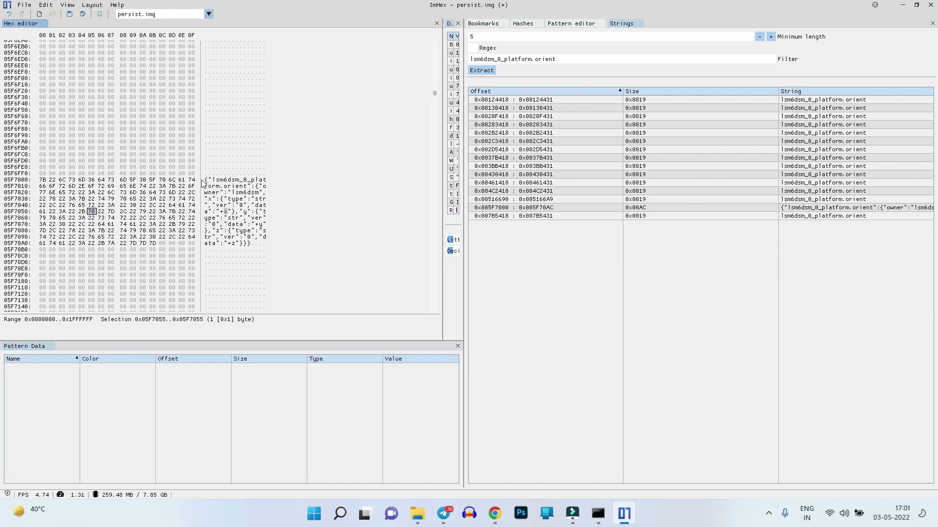
Step: Save the edited image with Save As under the name persistnew in C:\adb
left_click(24, 5)
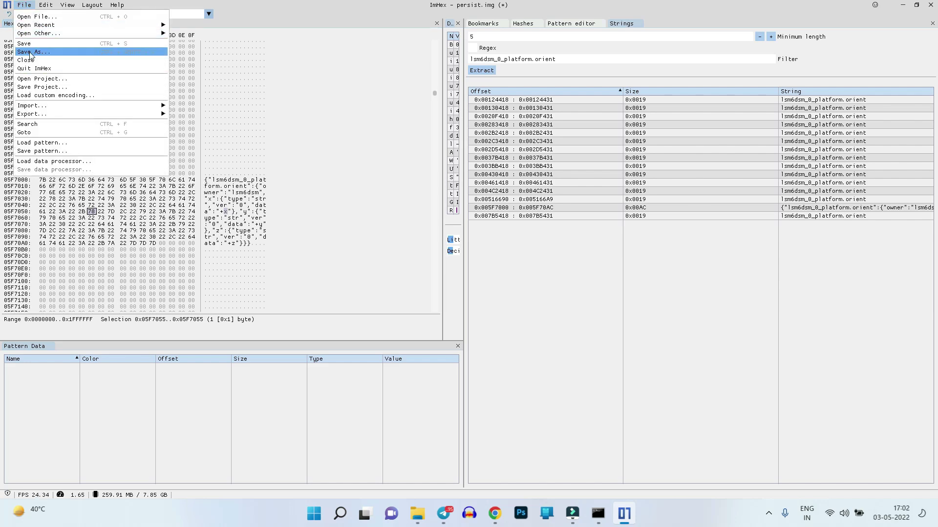
left_click(30, 54)
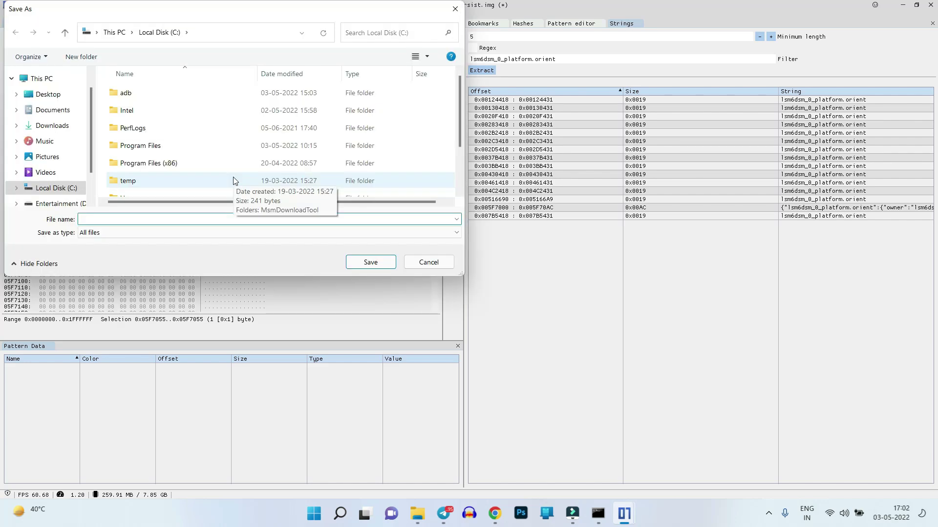
double_click(127, 93)
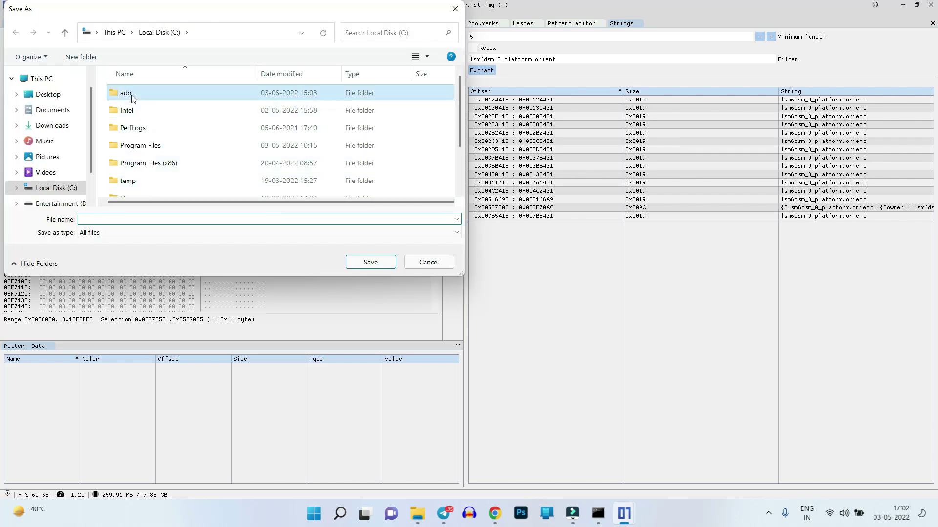
left_click(191, 219)
type("pers")
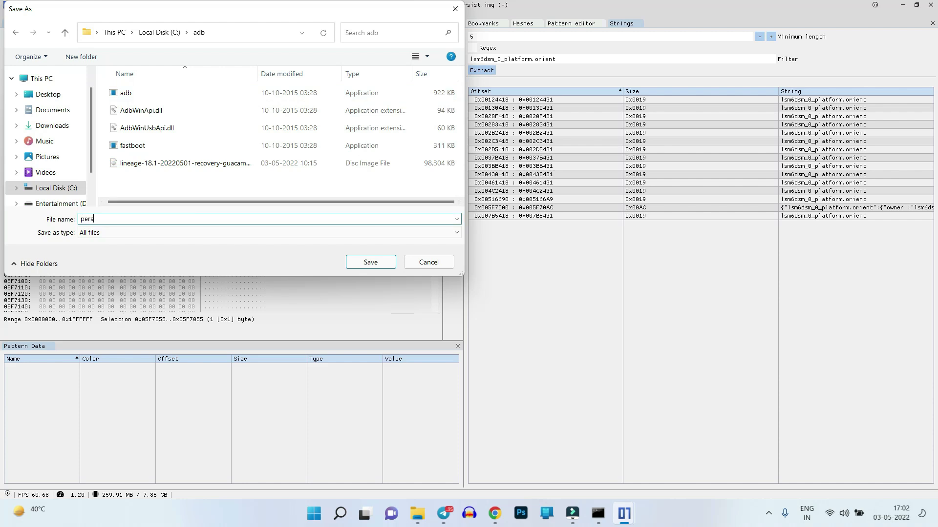
type("istnew")
double_click(119, 219)
left_click(369, 259)
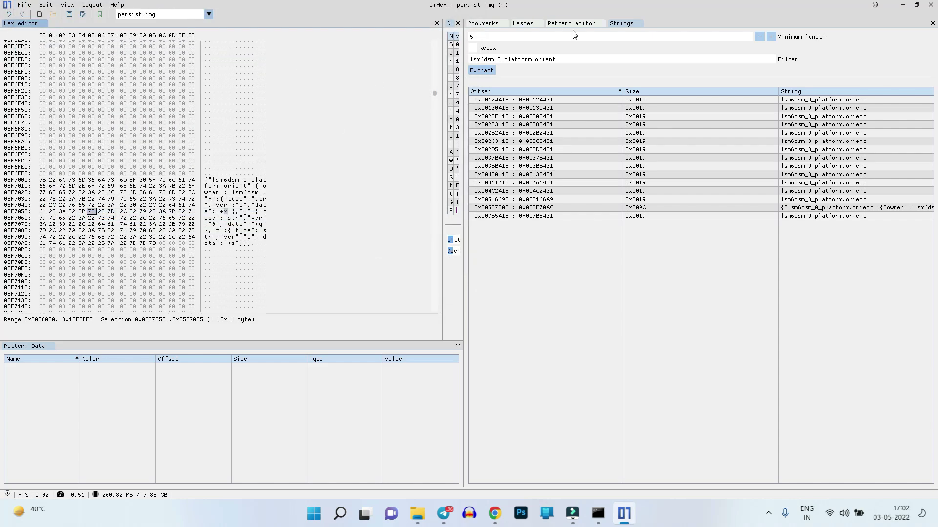
Step: Close ImHex unsaved, check persistnew's 49,152 KB size in C:\adb, then relaunch ImHex's Open dialog
left_click(930, 5)
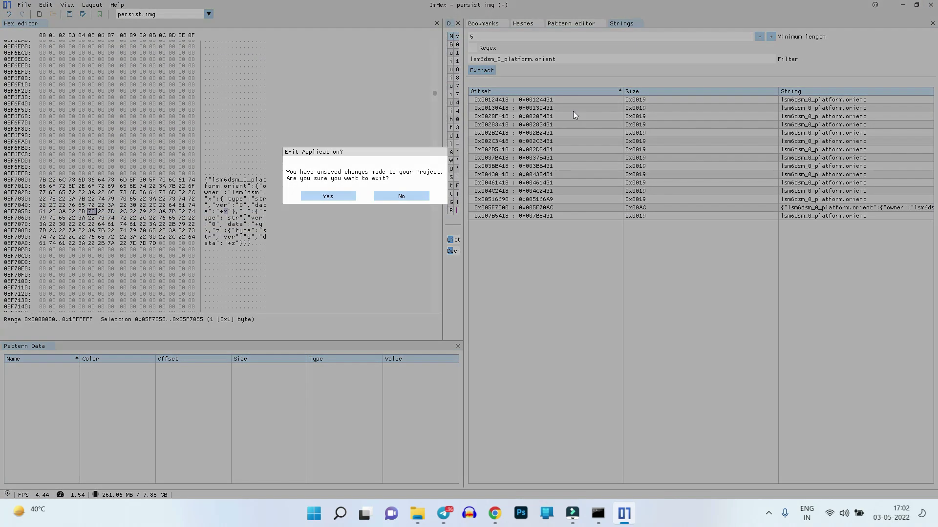
left_click(326, 198)
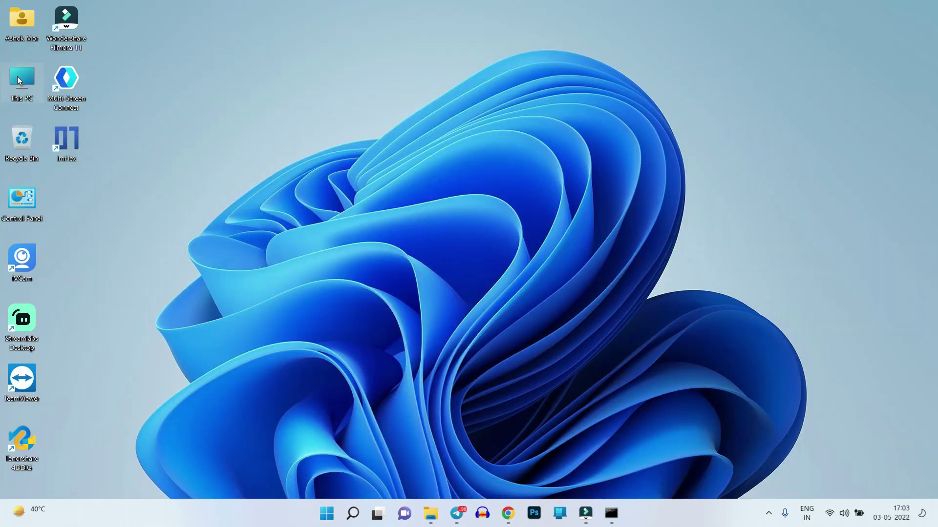
double_click(17, 76)
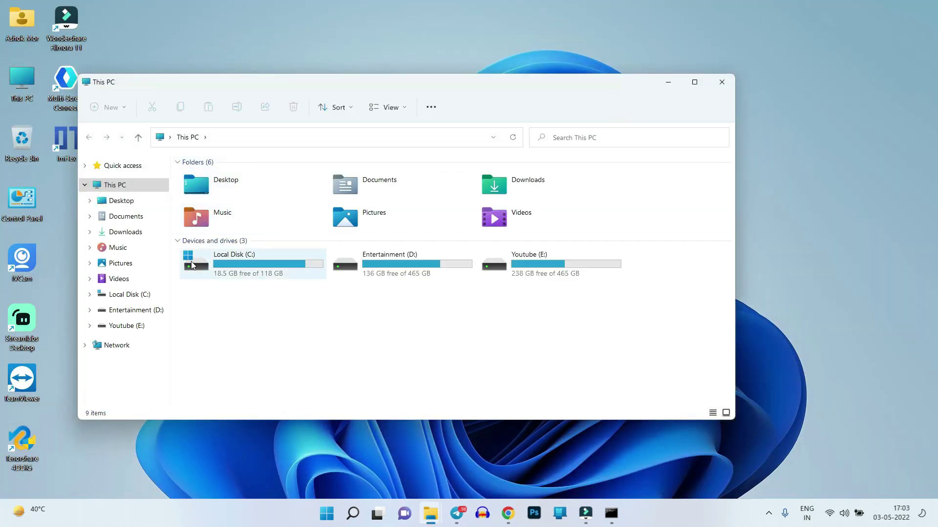
double_click(189, 268)
double_click(203, 178)
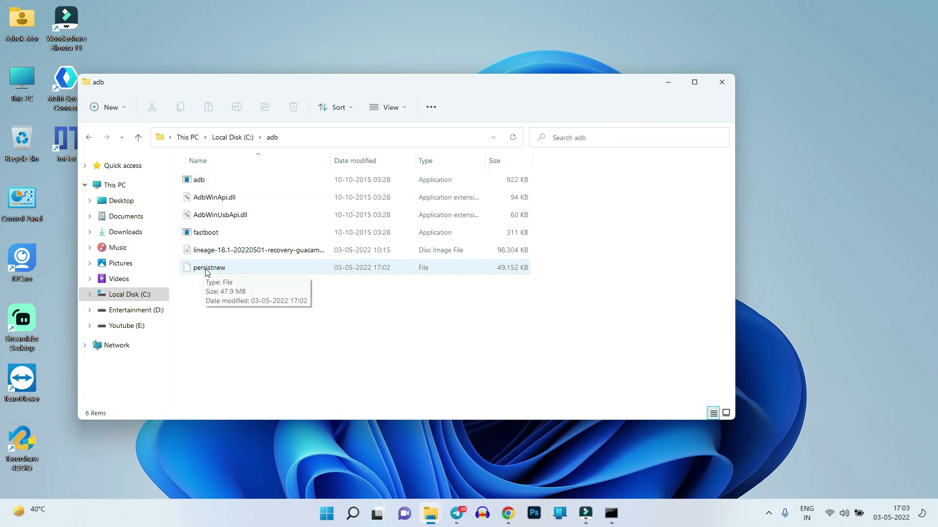
left_click(499, 272)
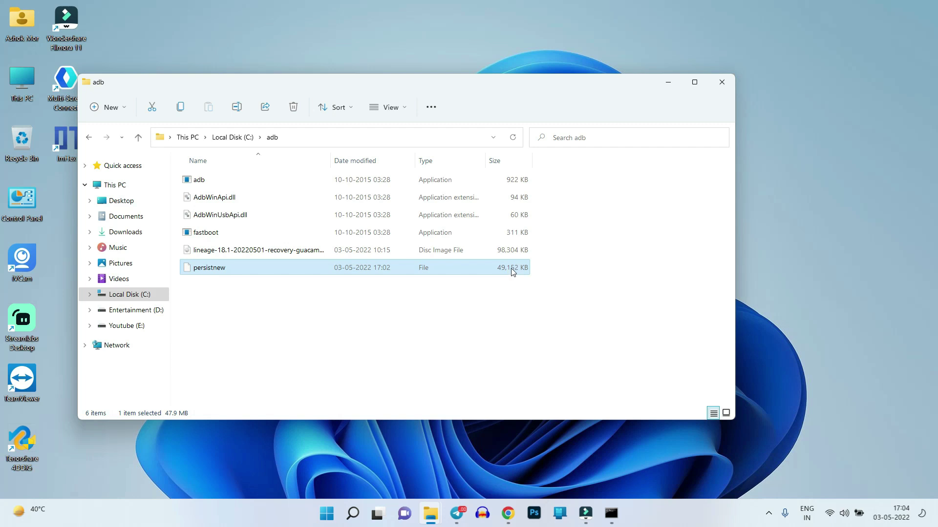
double_click(66, 148)
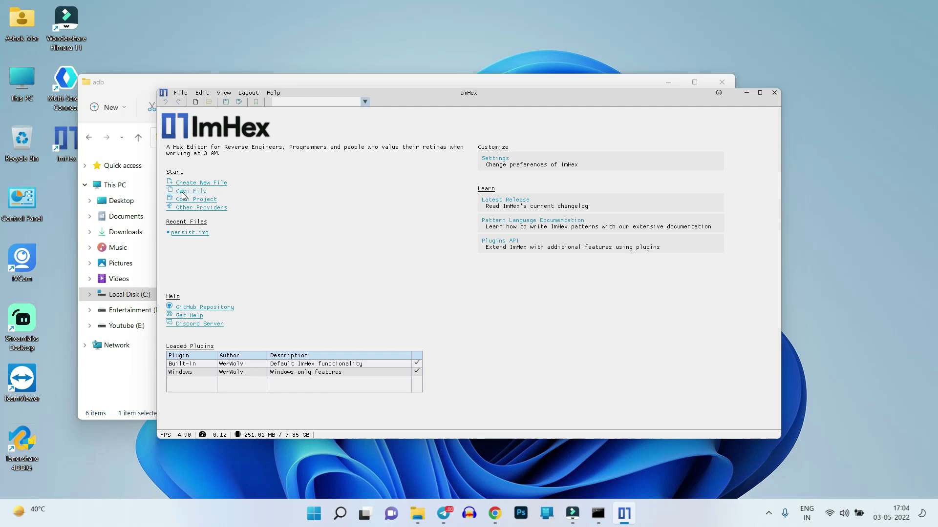
left_click(183, 192)
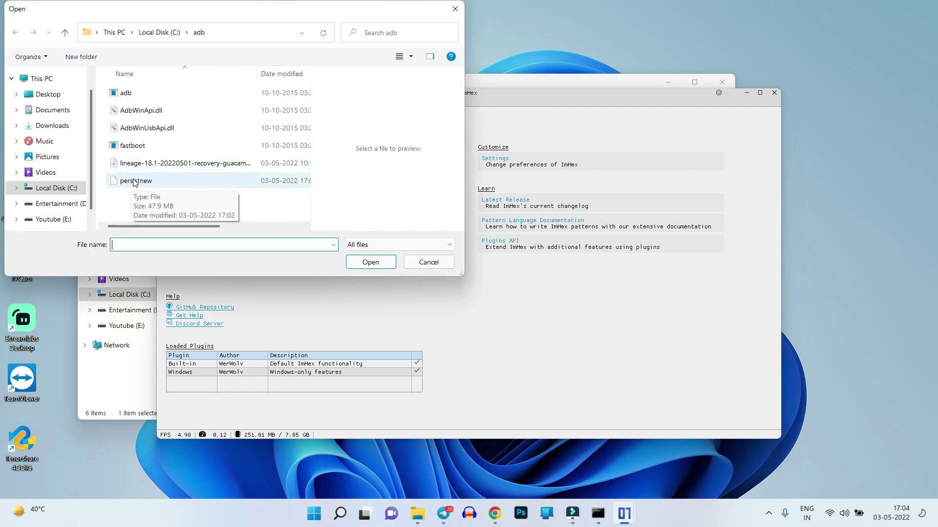
Step: Open persistnew, filter its strings to lsm6dsm_0_platform.orient, and select the JSON entry at 0x005F7000
left_click(138, 182)
left_click(370, 262)
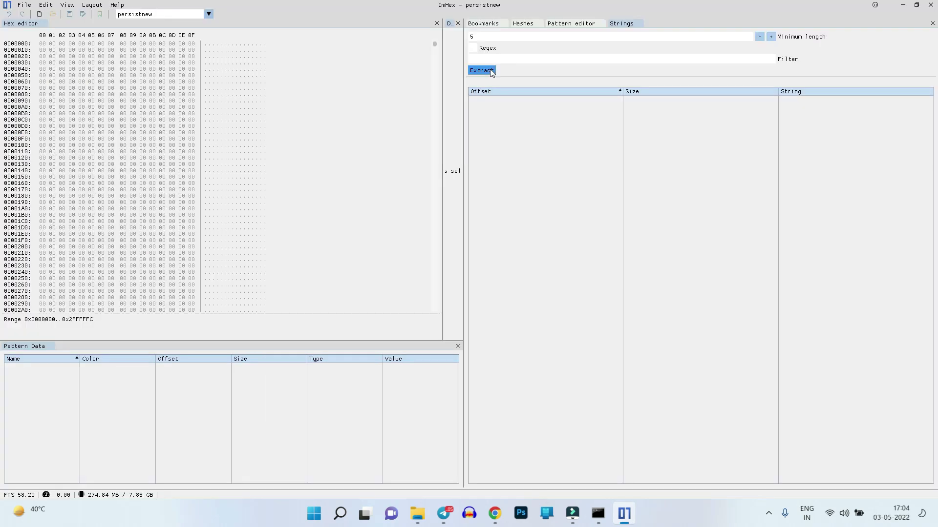
left_click(490, 71)
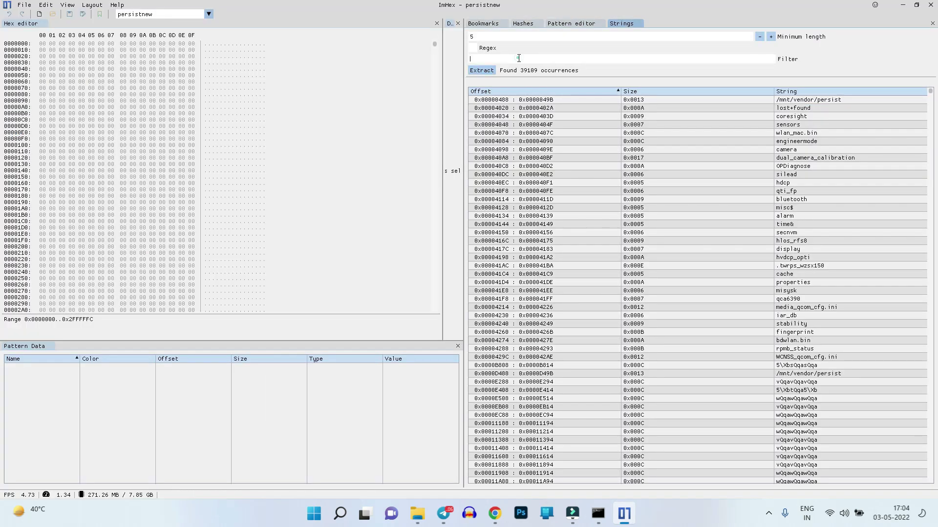
left_click(517, 59)
type("lsm6dsm_0_platform.orient")
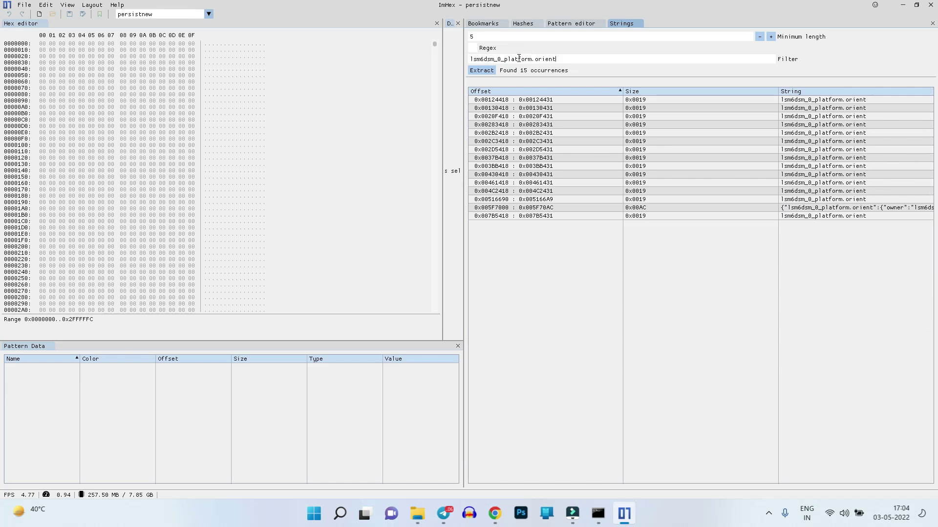
left_click(877, 207)
left_click_drag(205, 182, 251, 243)
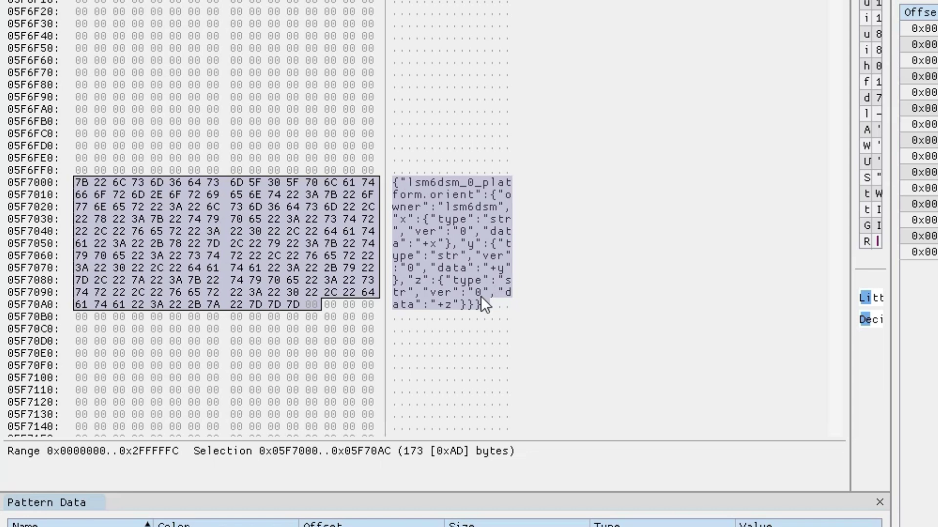
Step: Resize persistnew from 2FFFFFD to 2000000 bytes (32 MB)
right_click(447, 273)
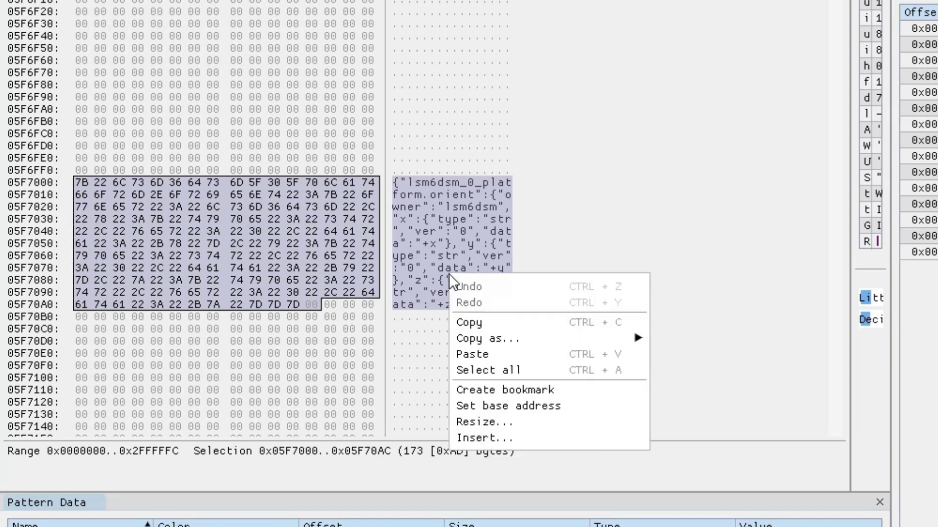
left_click(491, 422)
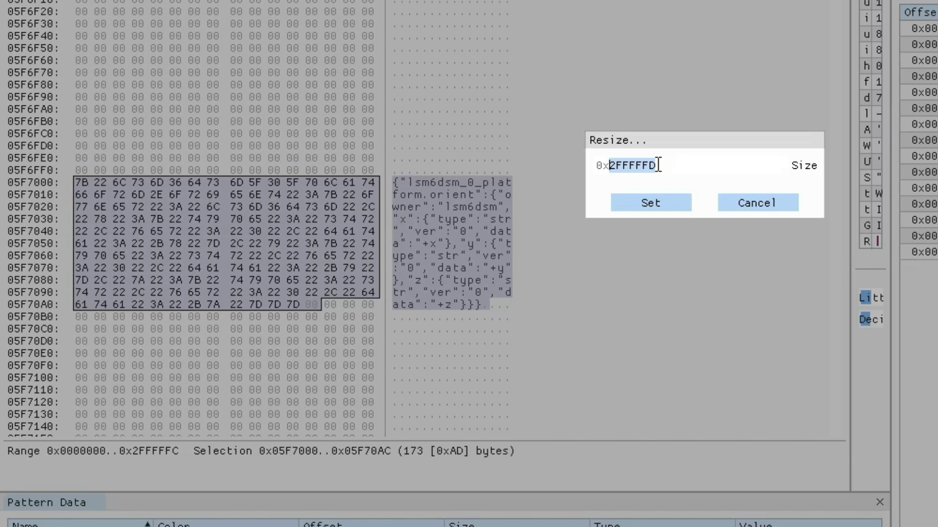
type("2000000")
left_click_drag(659, 165, 611, 165)
left_click(648, 203)
mouse_move(417, 513)
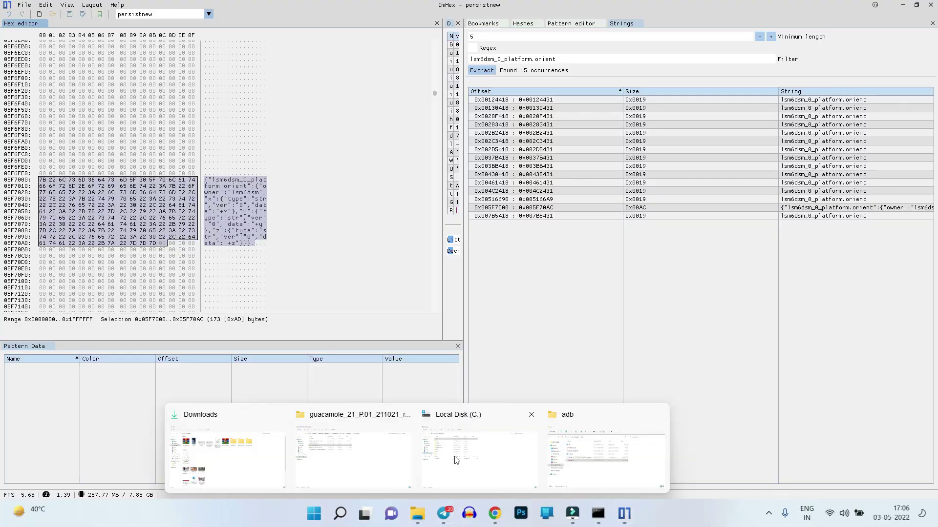
left_click(569, 449)
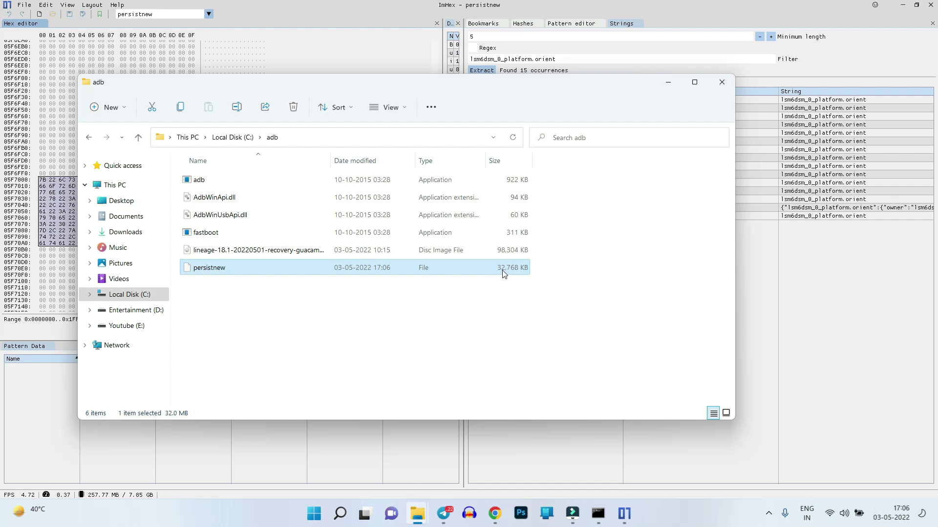
Step: Select persistnew in C:\adb to verify its new 32,768 KB size
left_click(257, 268)
left_click(265, 299)
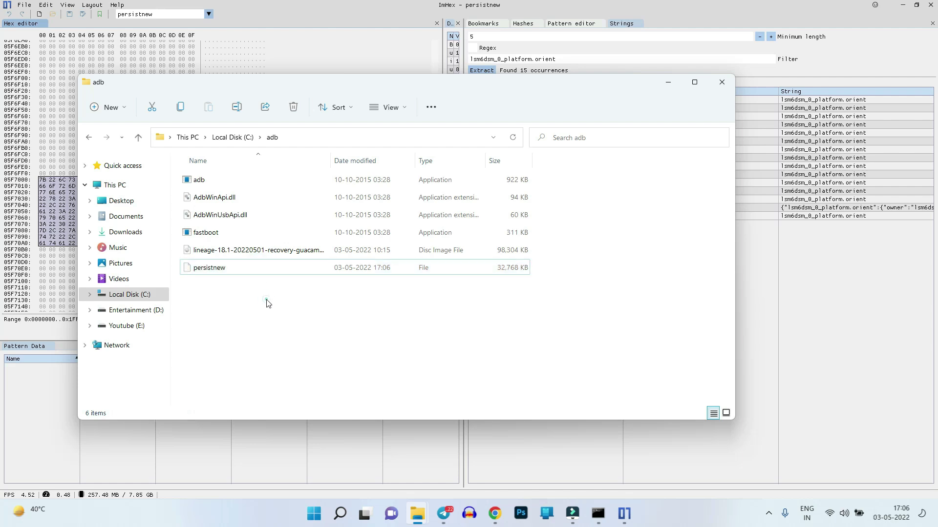
left_click(249, 273)
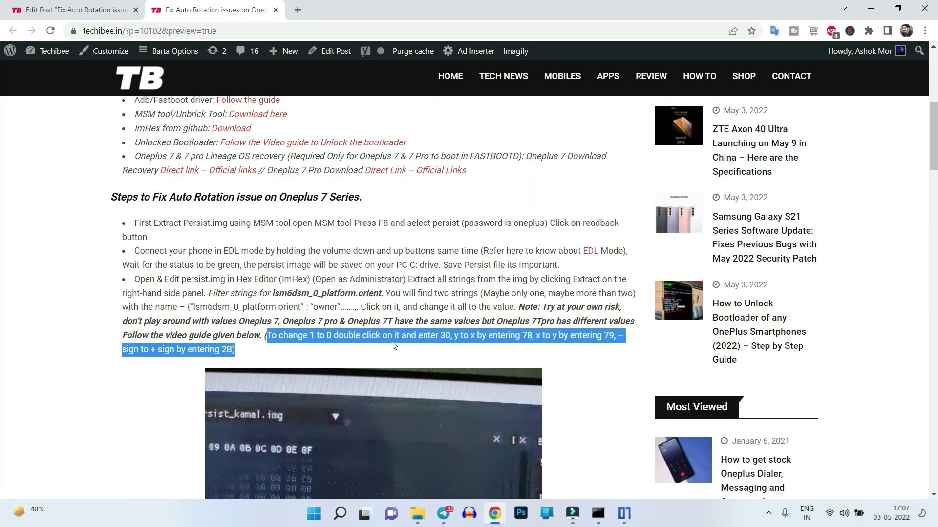
left_click(208, 266)
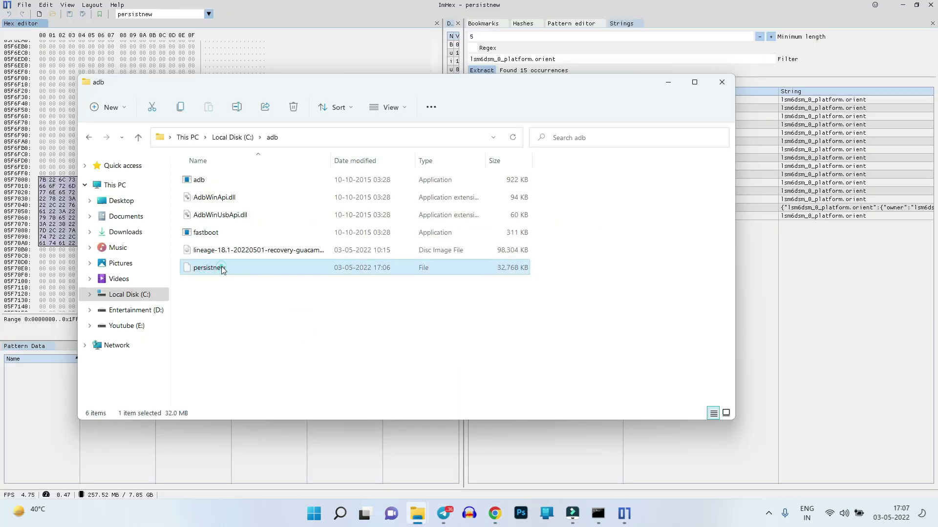
Step: Rename persistnew to persistnew.img
right_click(221, 266)
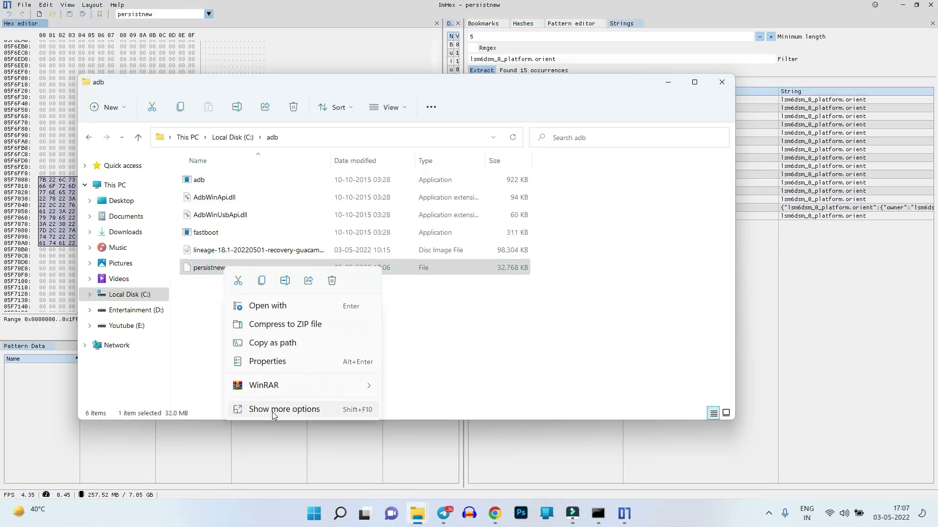
left_click(266, 408)
left_click(308, 383)
left_click(234, 266)
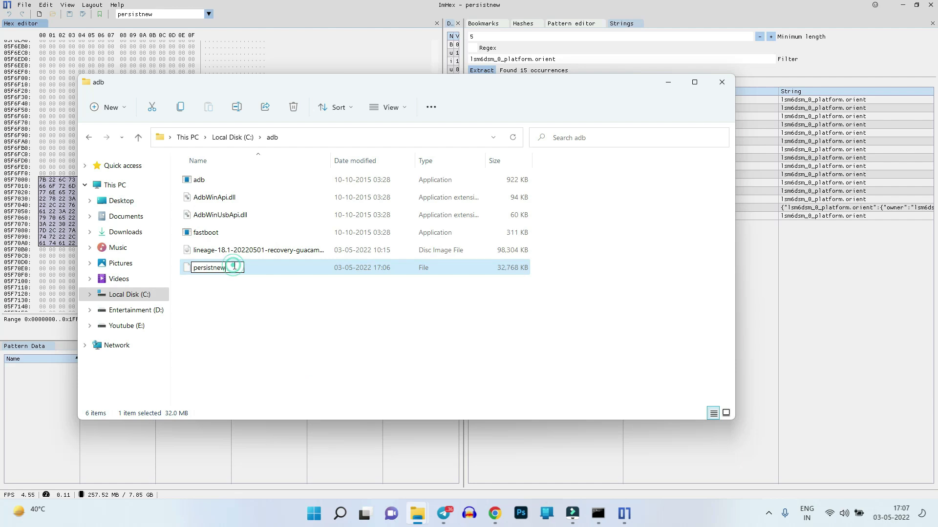
type(".img")
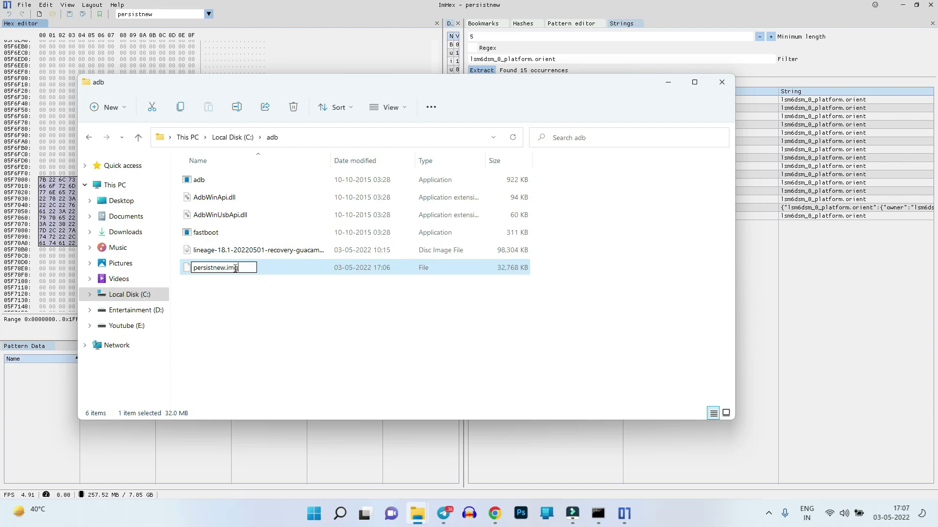
left_click(255, 291)
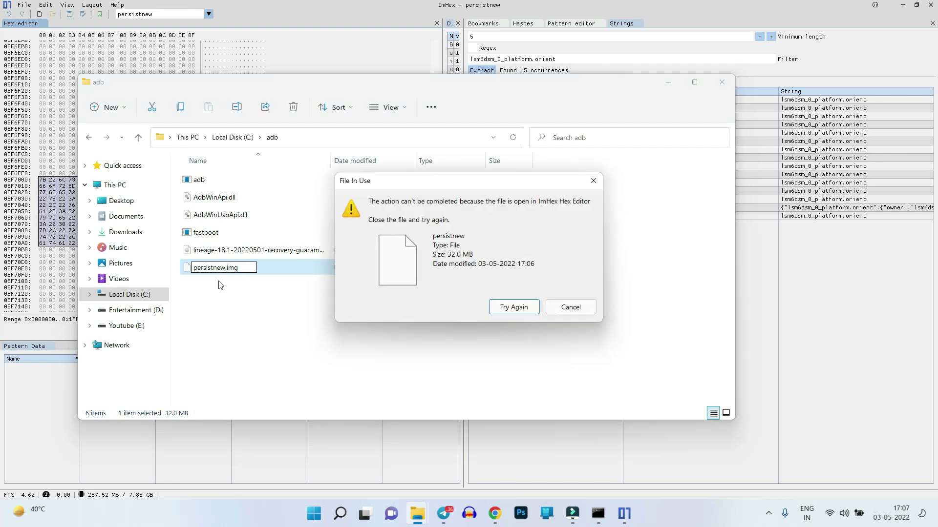
Step: Close ImHex so the file is released, and clear the Explorer selection
left_click(624, 520)
left_click(930, 5)
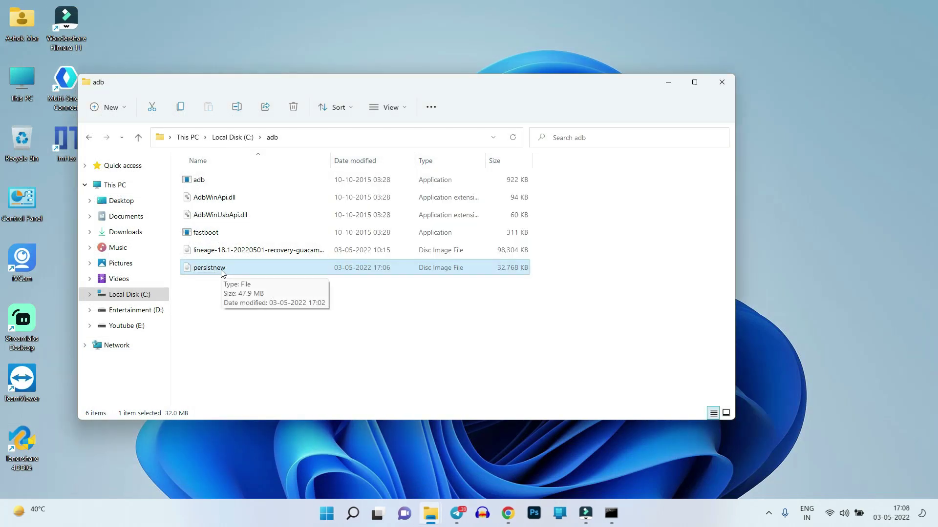
left_click(225, 288)
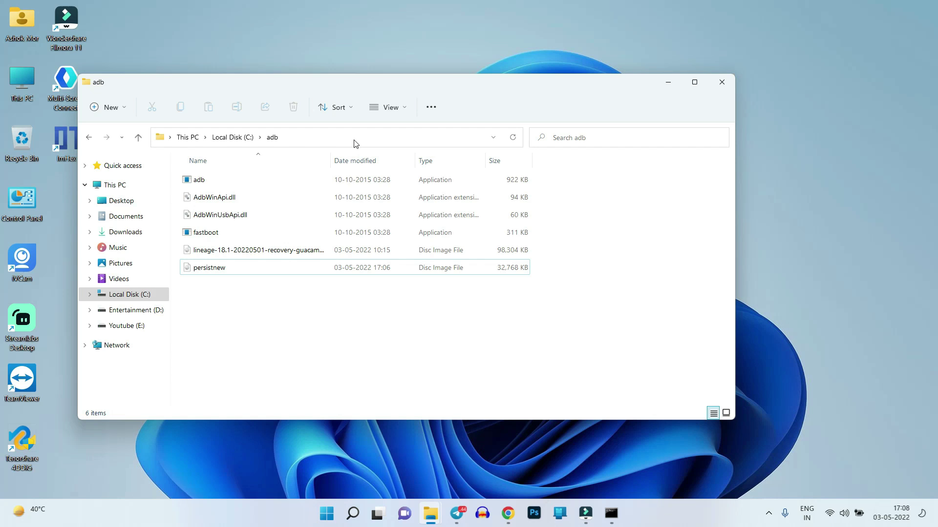
Step: Select the LineageOS recovery image, check the guide in Chrome, and close the old command window
left_click(354, 138)
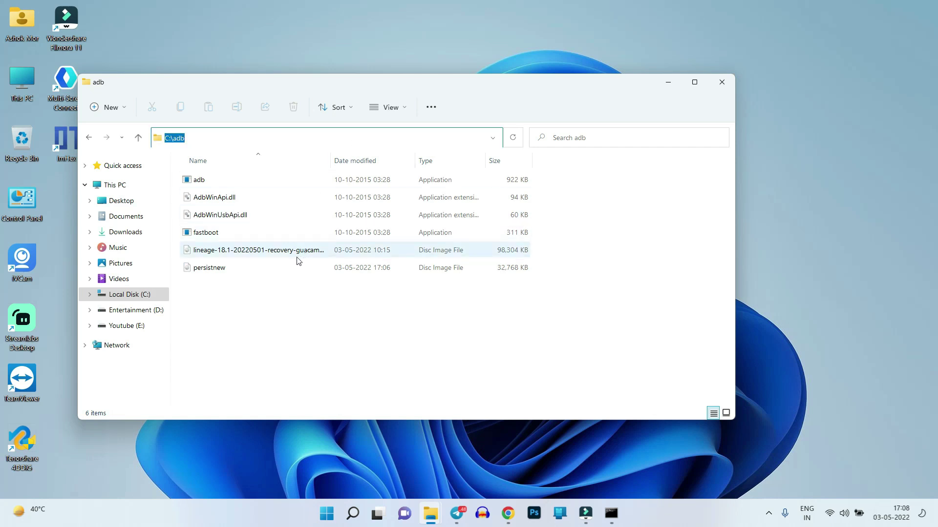
left_click(260, 254)
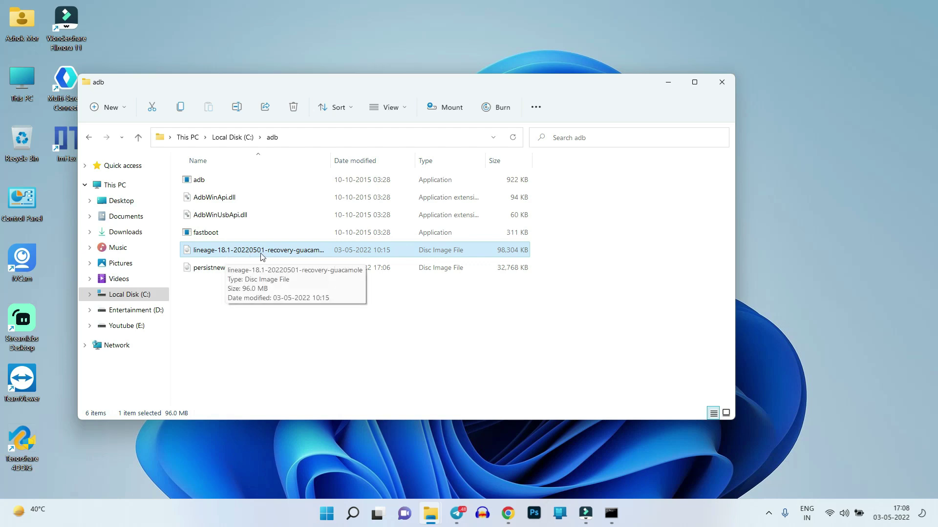
key("alt+Tab")
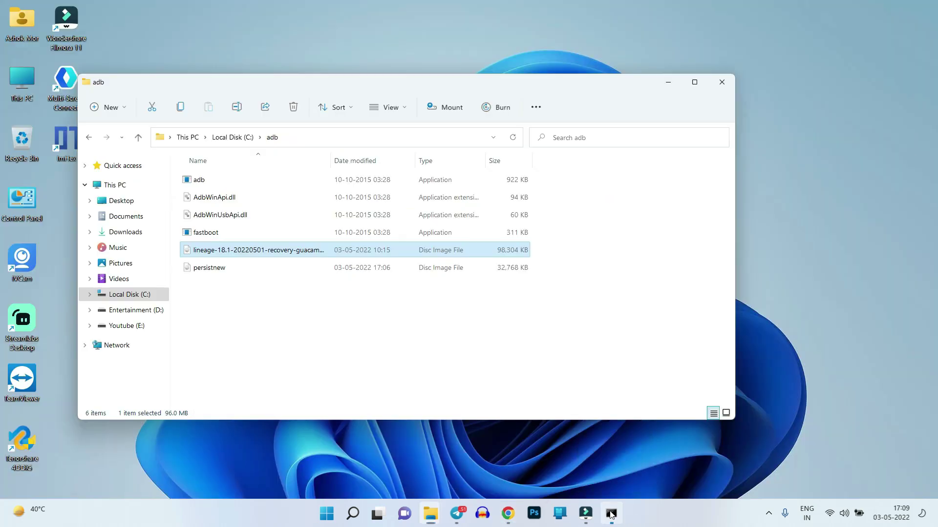
left_click(611, 513)
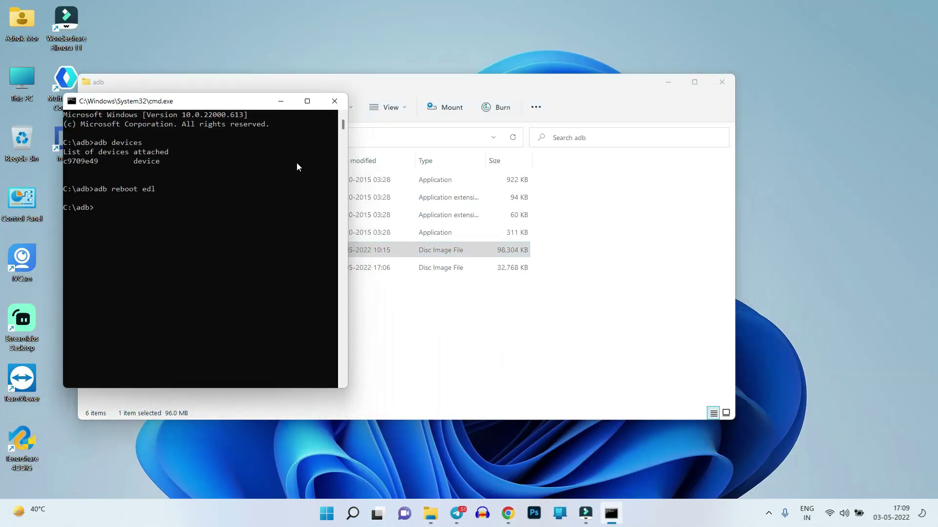
left_click(334, 101)
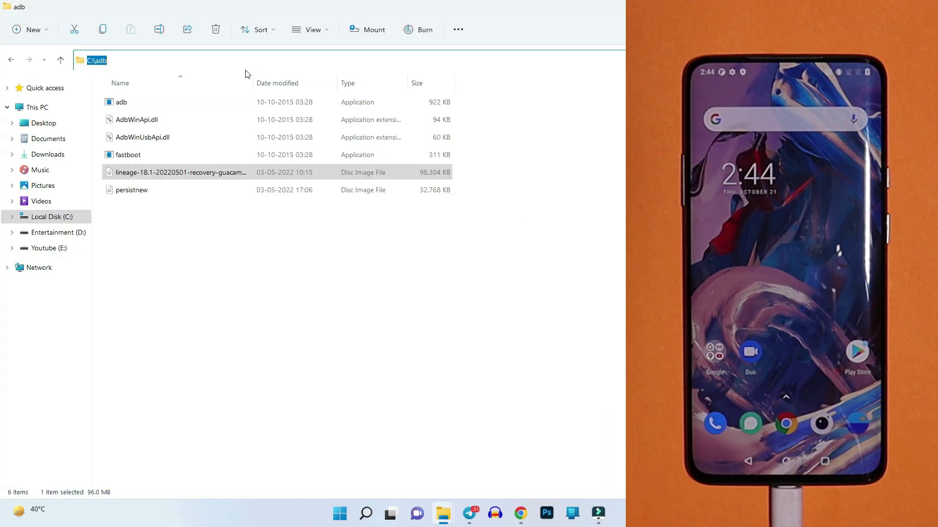
Step: Open a Command Prompt in C:\adb via cmd and run 'adb reboot bootloader'
type("cmd")
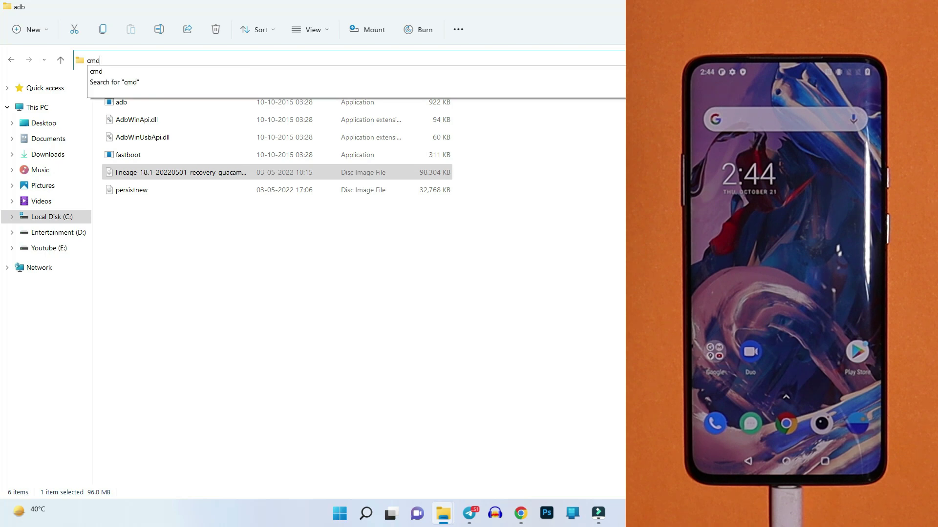
key("Return")
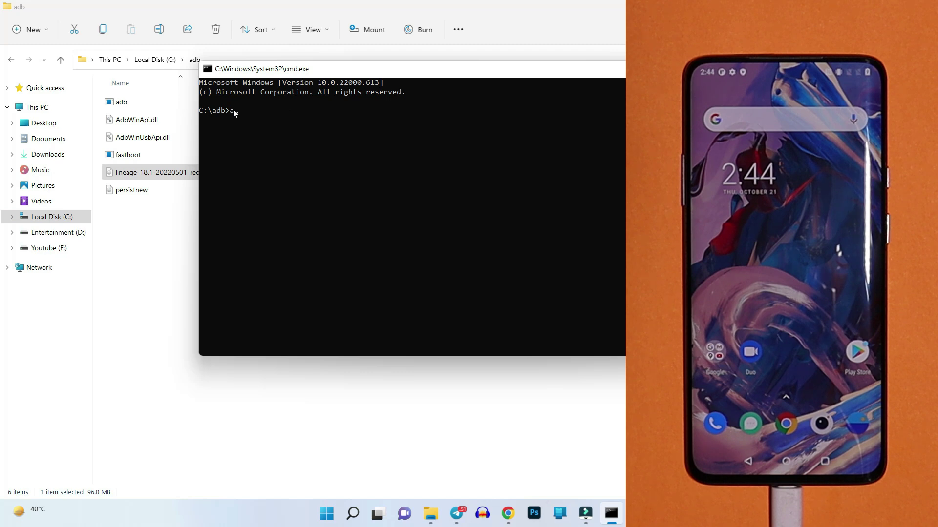
type("adb reboot bootloader")
key("Return")
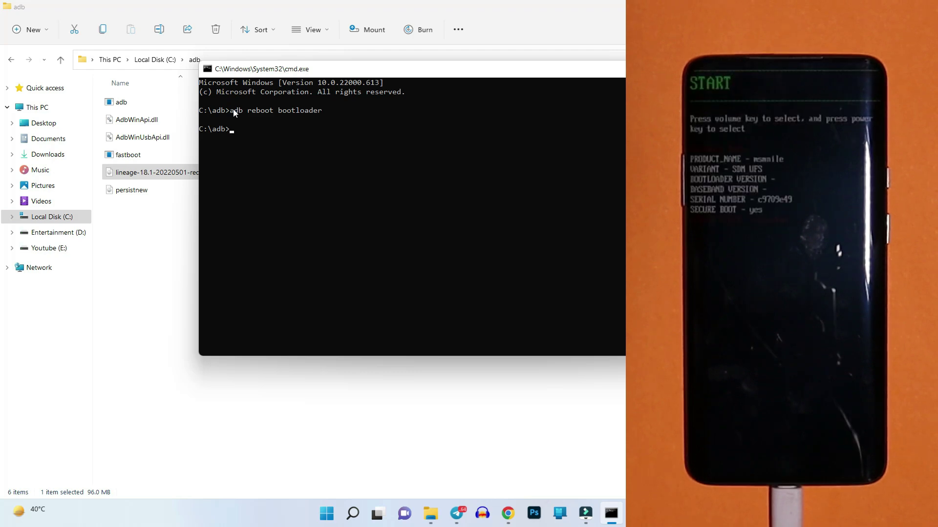
left_click_drag(349, 71, 461, 191)
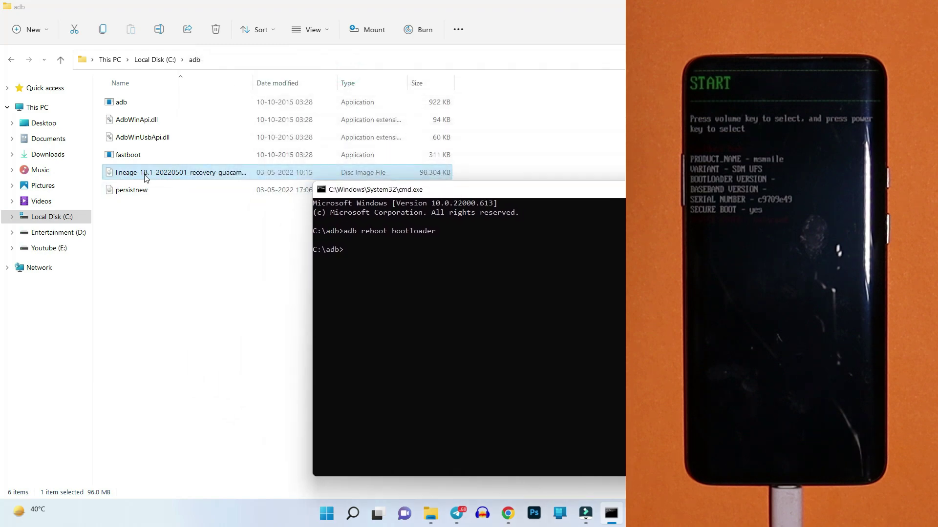
Step: Run 'fastboot flash boot' with lineage-18.1-20220501-recovery-guacamole.img, finishing in 2.423s
left_click(349, 250)
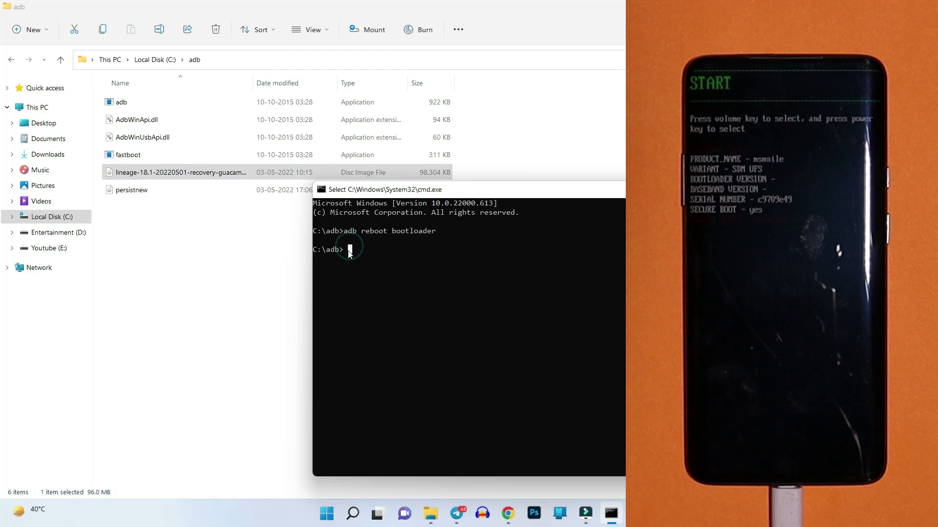
type("fastboot")
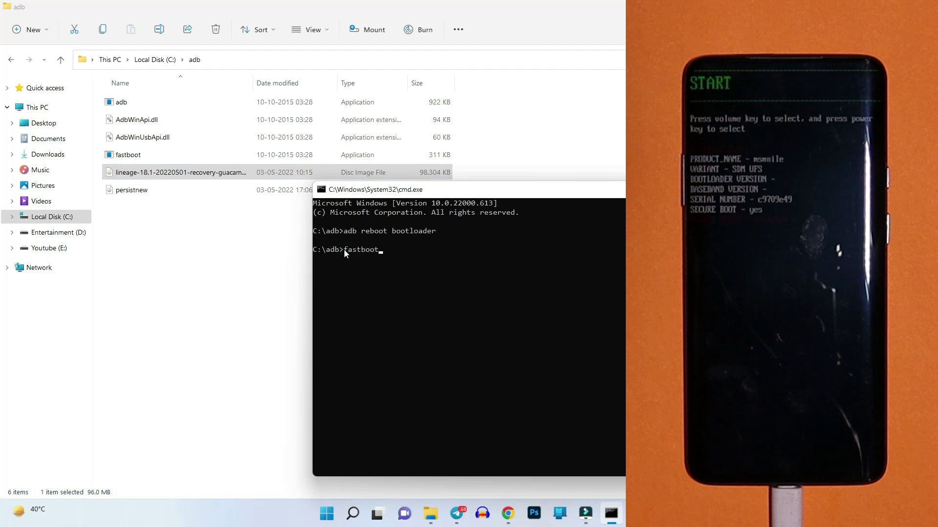
type(" flash boot")
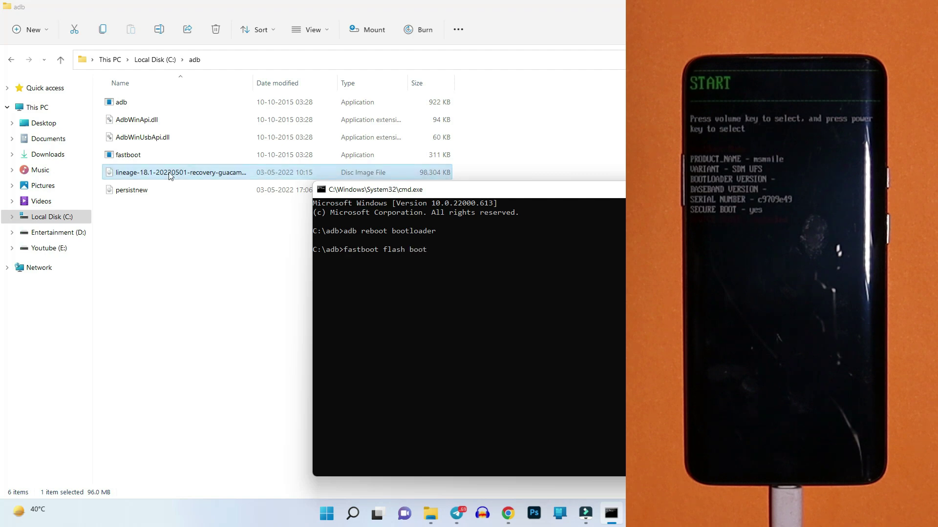
left_click_drag(180, 172, 454, 262)
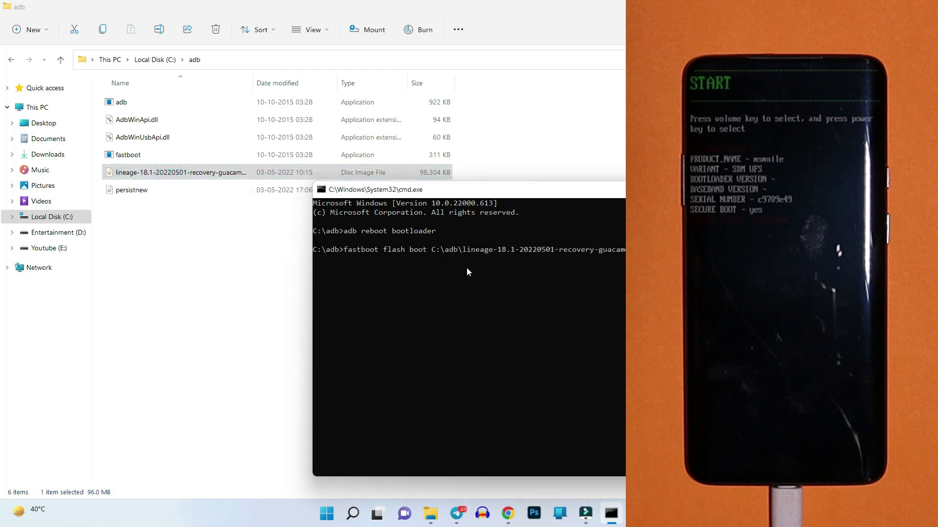
key("Return")
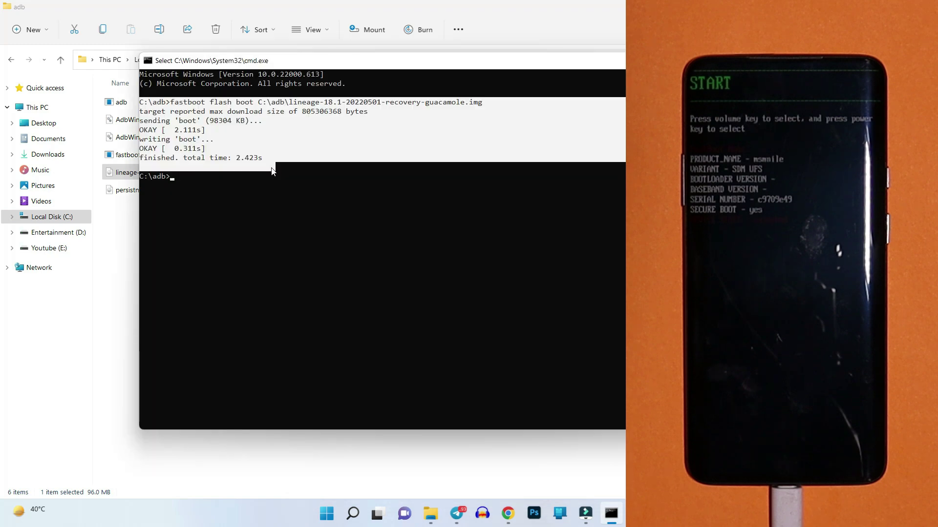
left_click_drag(272, 173, 263, 163)
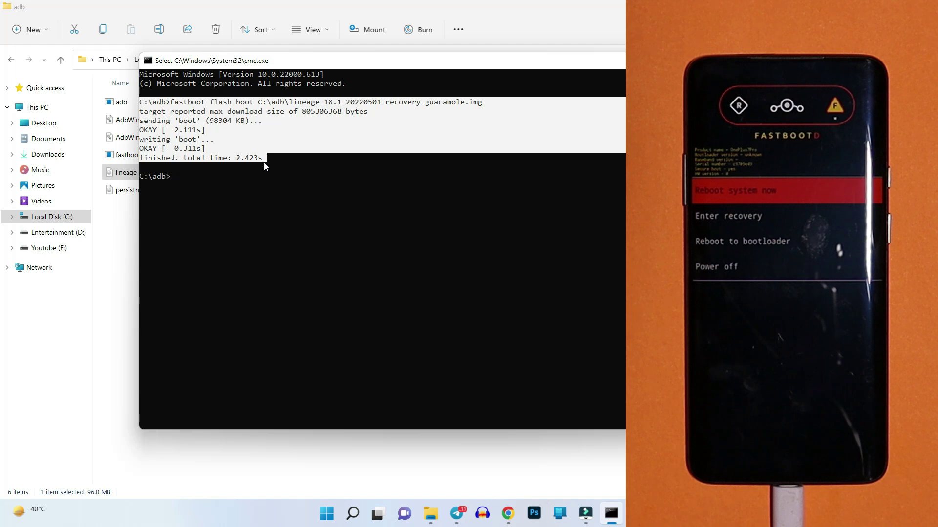
left_click(188, 178)
Step: Flash persistnew.img to the phone's persist partition with 'fastboot flash persist' and check the output
type("fast")
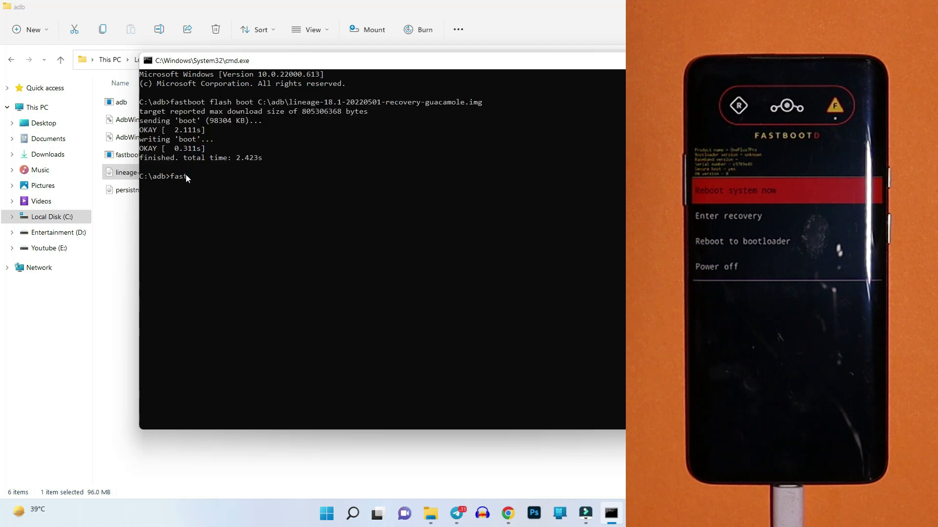
type("boot flash persist")
left_click_drag(277, 63, 333, 74)
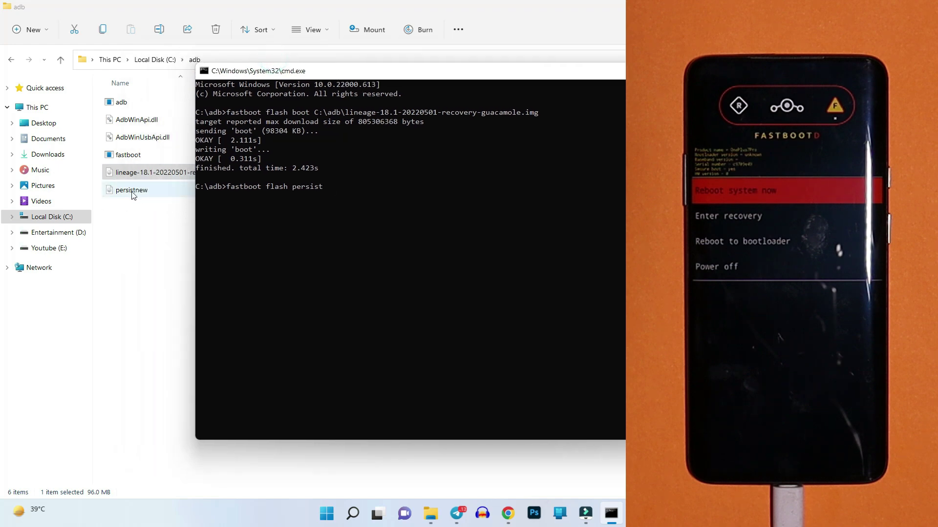
left_click_drag(132, 195, 329, 184)
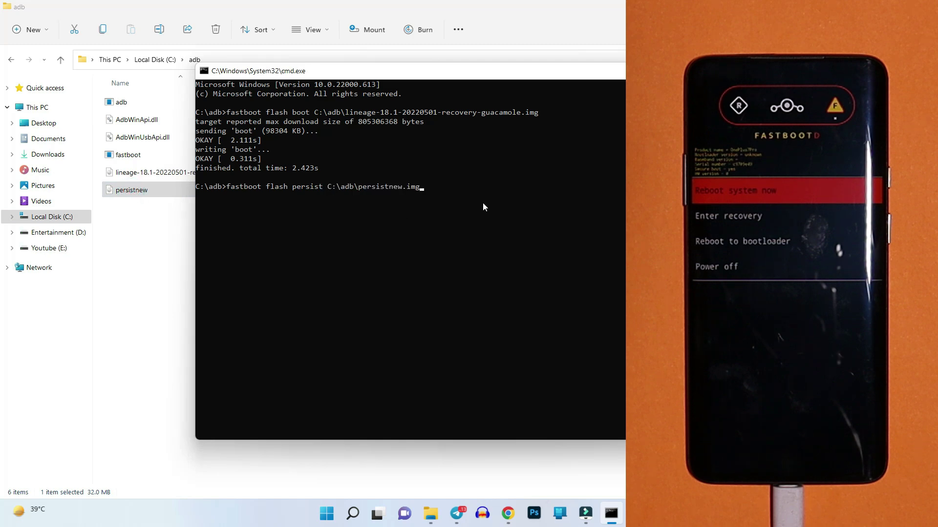
key("Return")
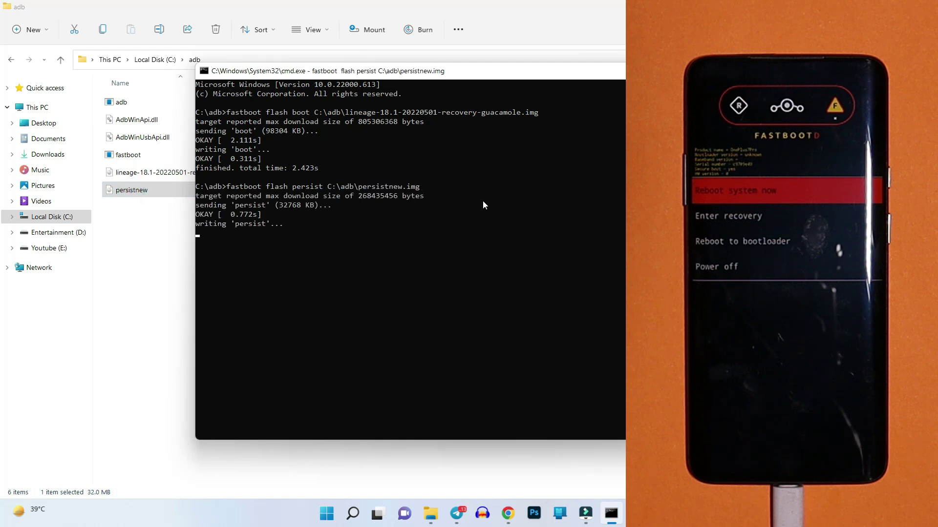
left_click_drag(195, 184, 320, 253)
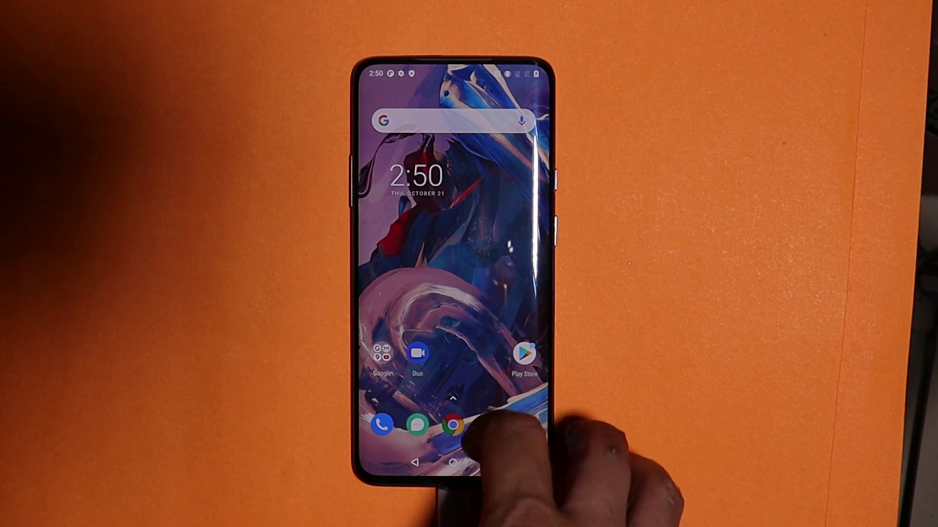
Step: Open the Settings app from the phone's app drawer, returning Home once before reopening it
left_click_drag(476, 440, 483, 293)
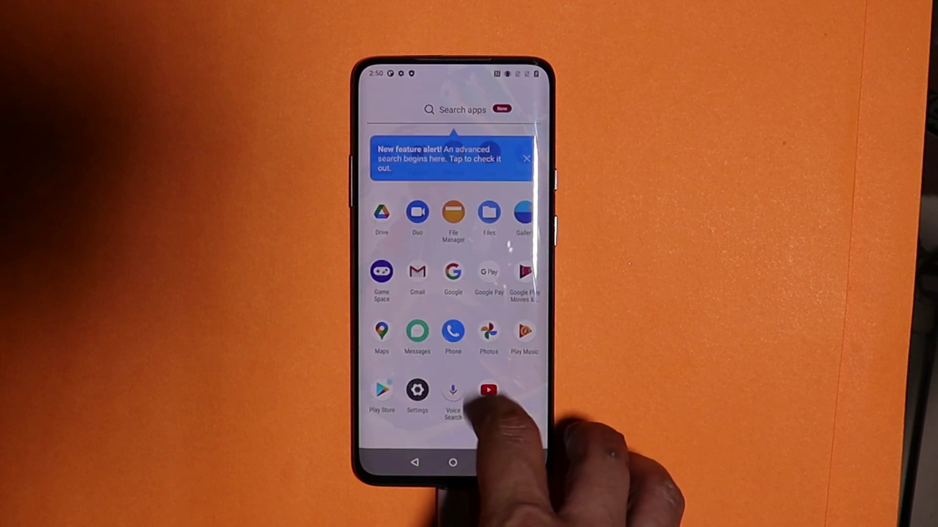
left_click(419, 388)
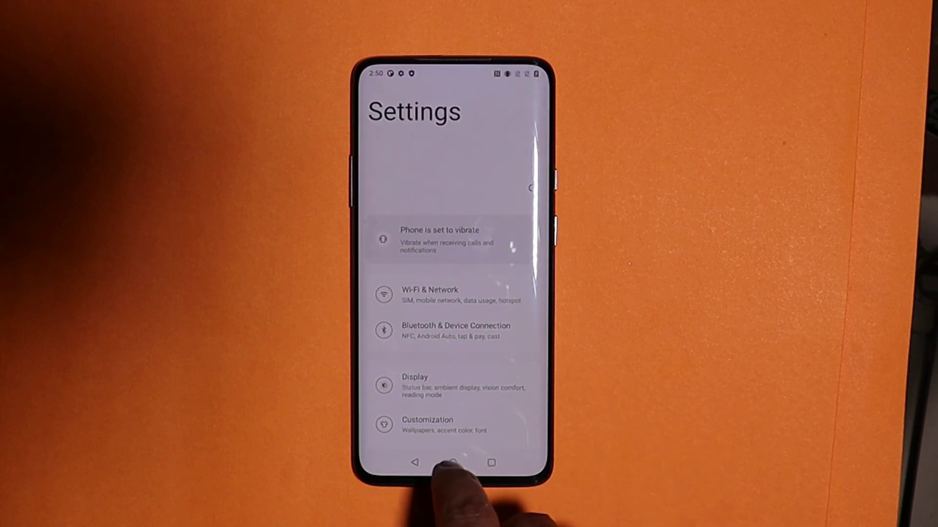
left_click(453, 462)
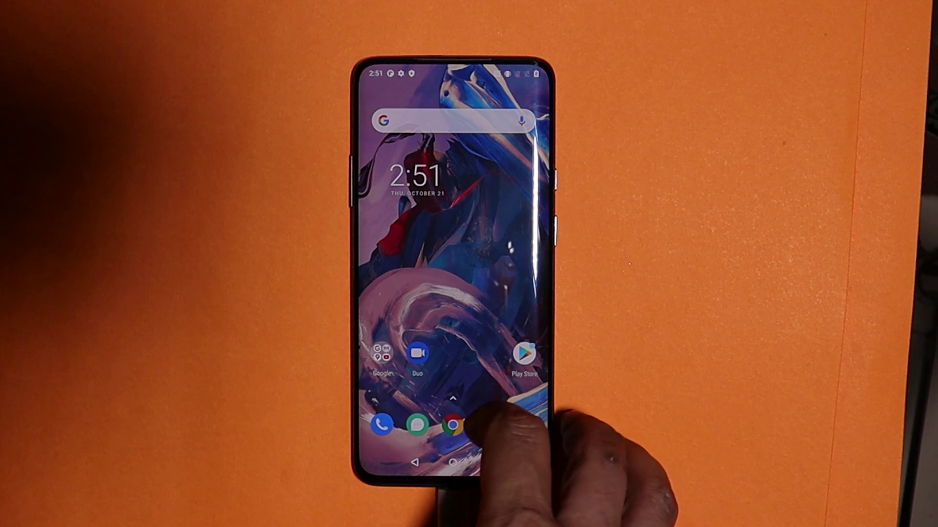
left_click_drag(508, 419, 503, 273)
left_click_drag(410, 220, 390, 352)
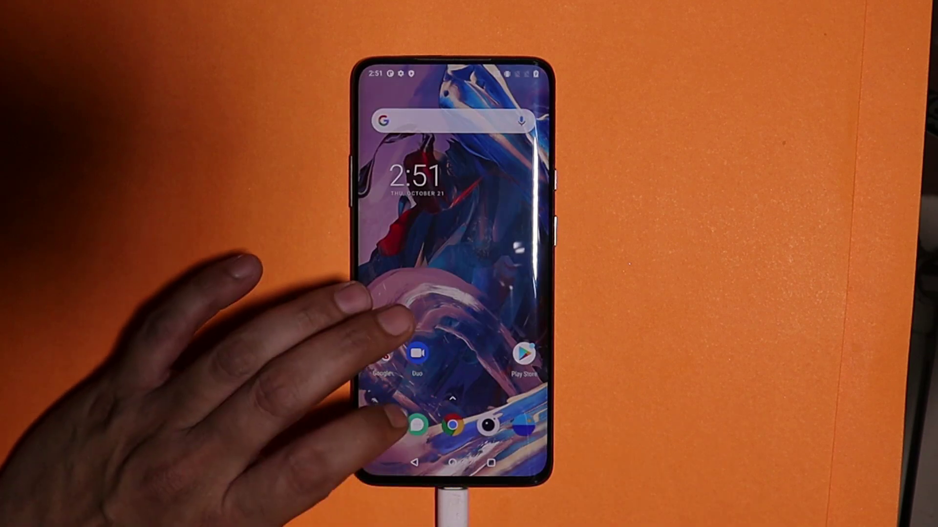
left_click_drag(386, 410, 361, 293)
left_click(417, 389)
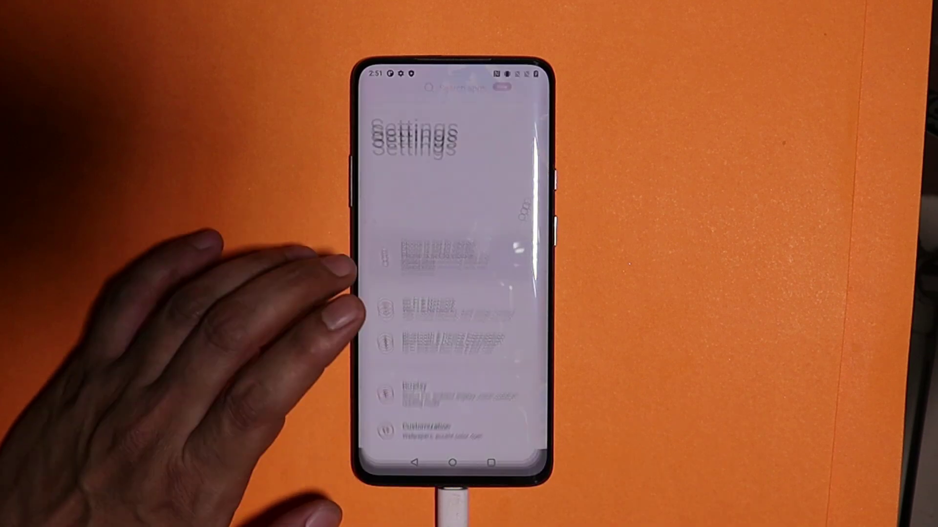